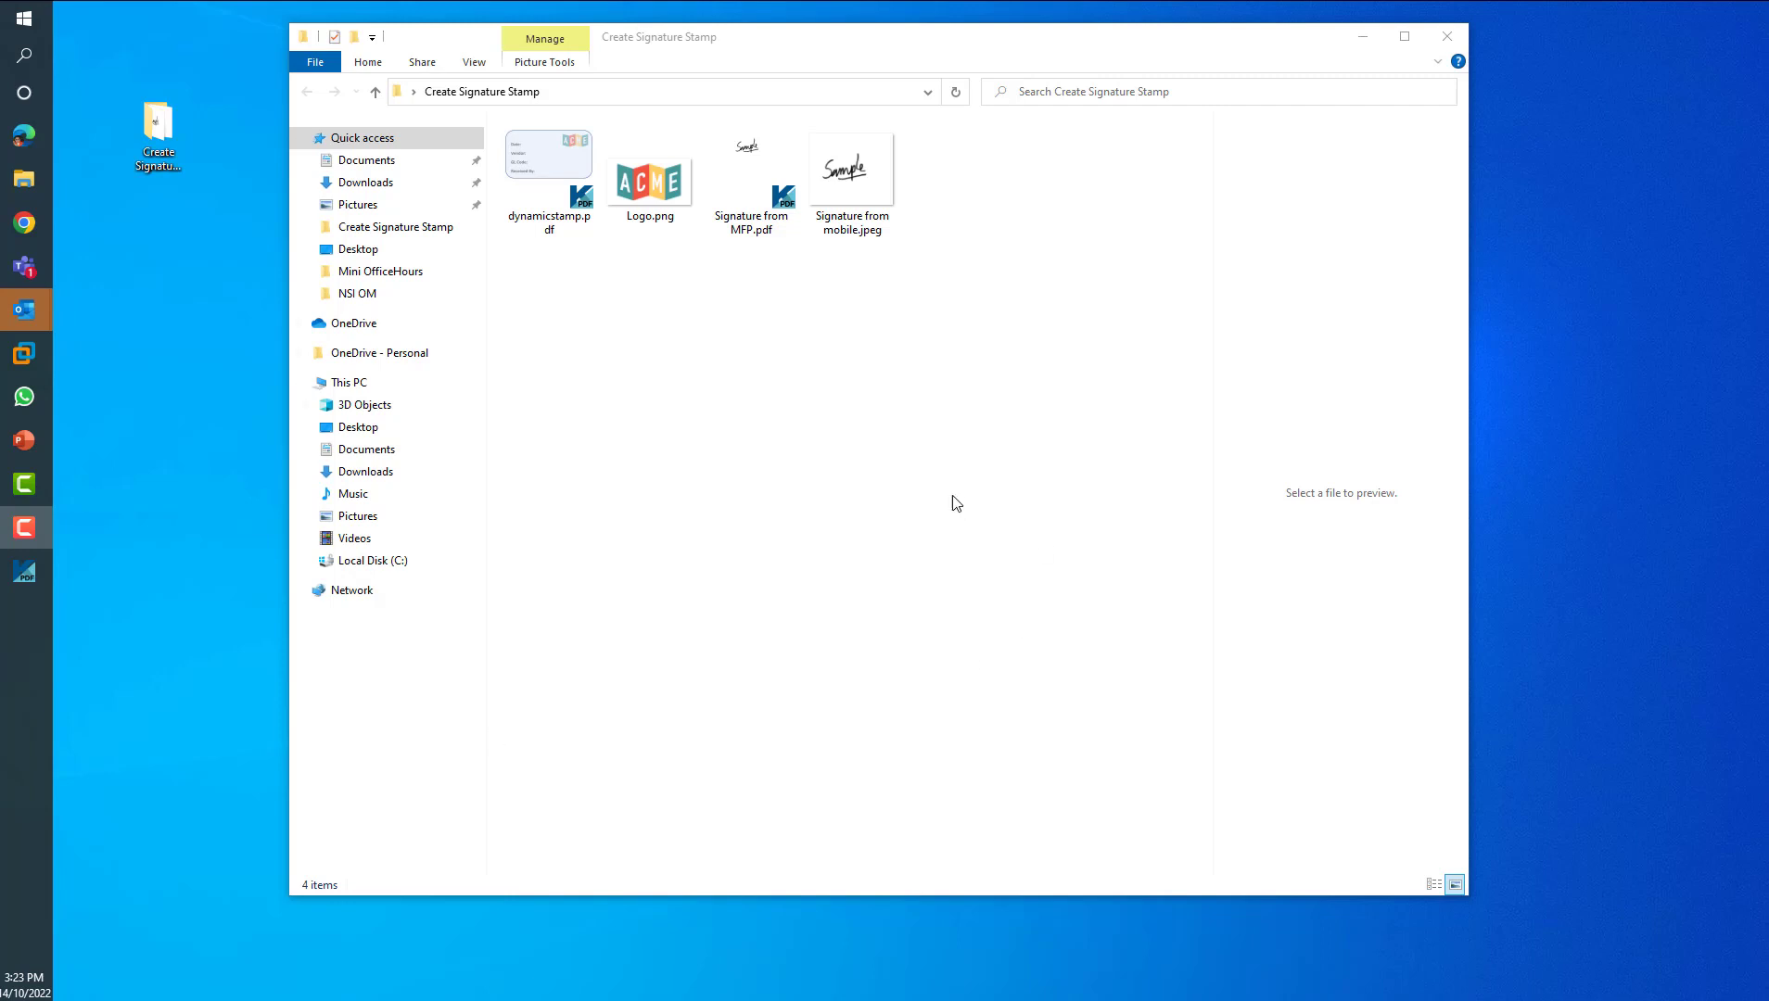
Review the Create Signature Stamp folder in File Explorer, then switch to Kofax Power PDF Advanced.
click(950, 501)
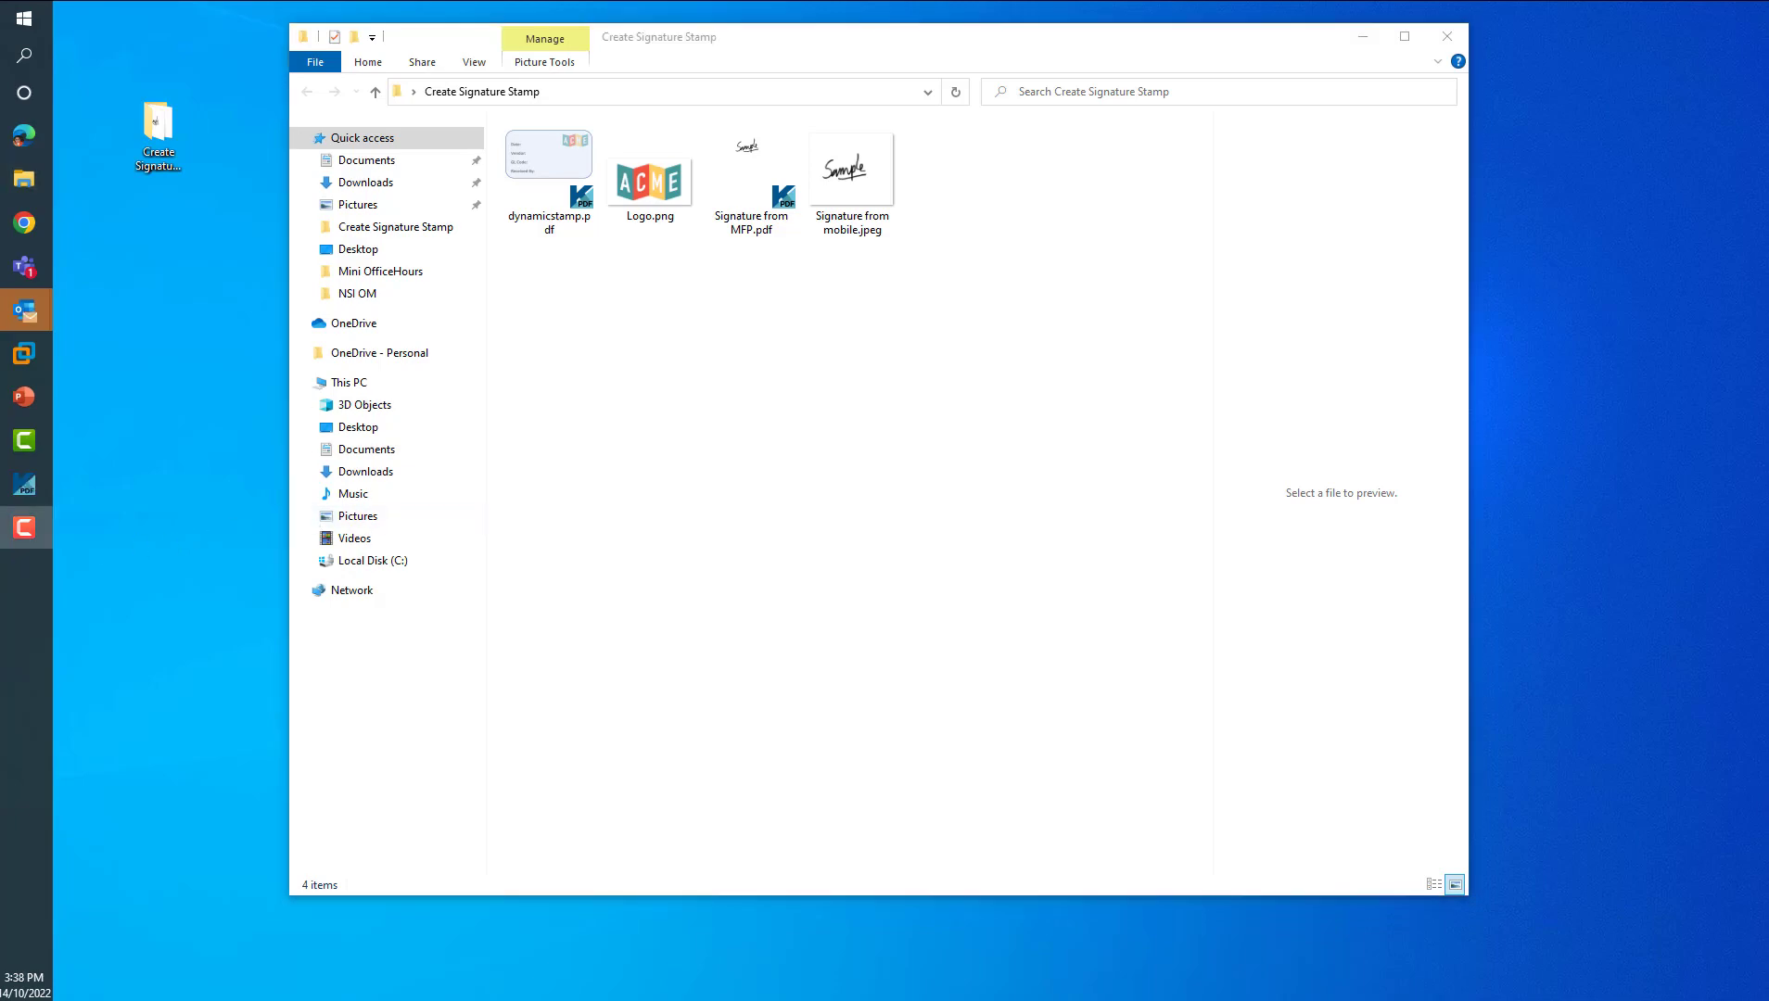
click(24, 484)
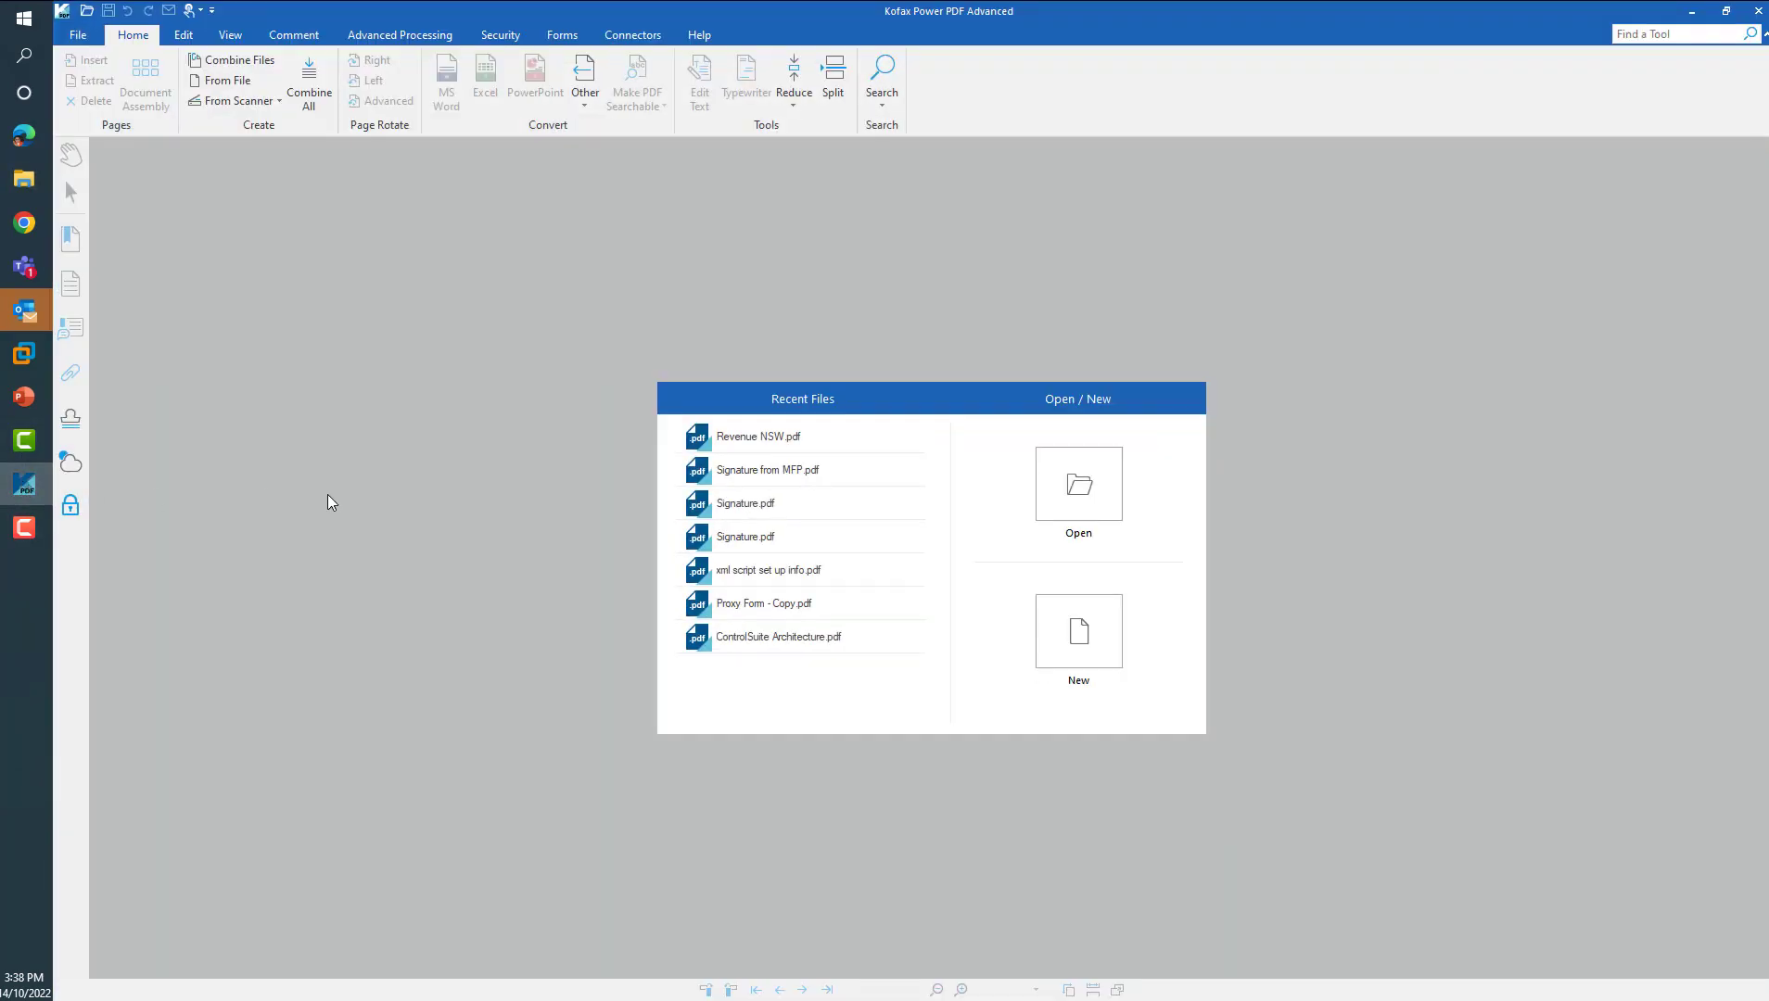
Start creating a new custom stamp from an image in the Stamps panel.
click(72, 421)
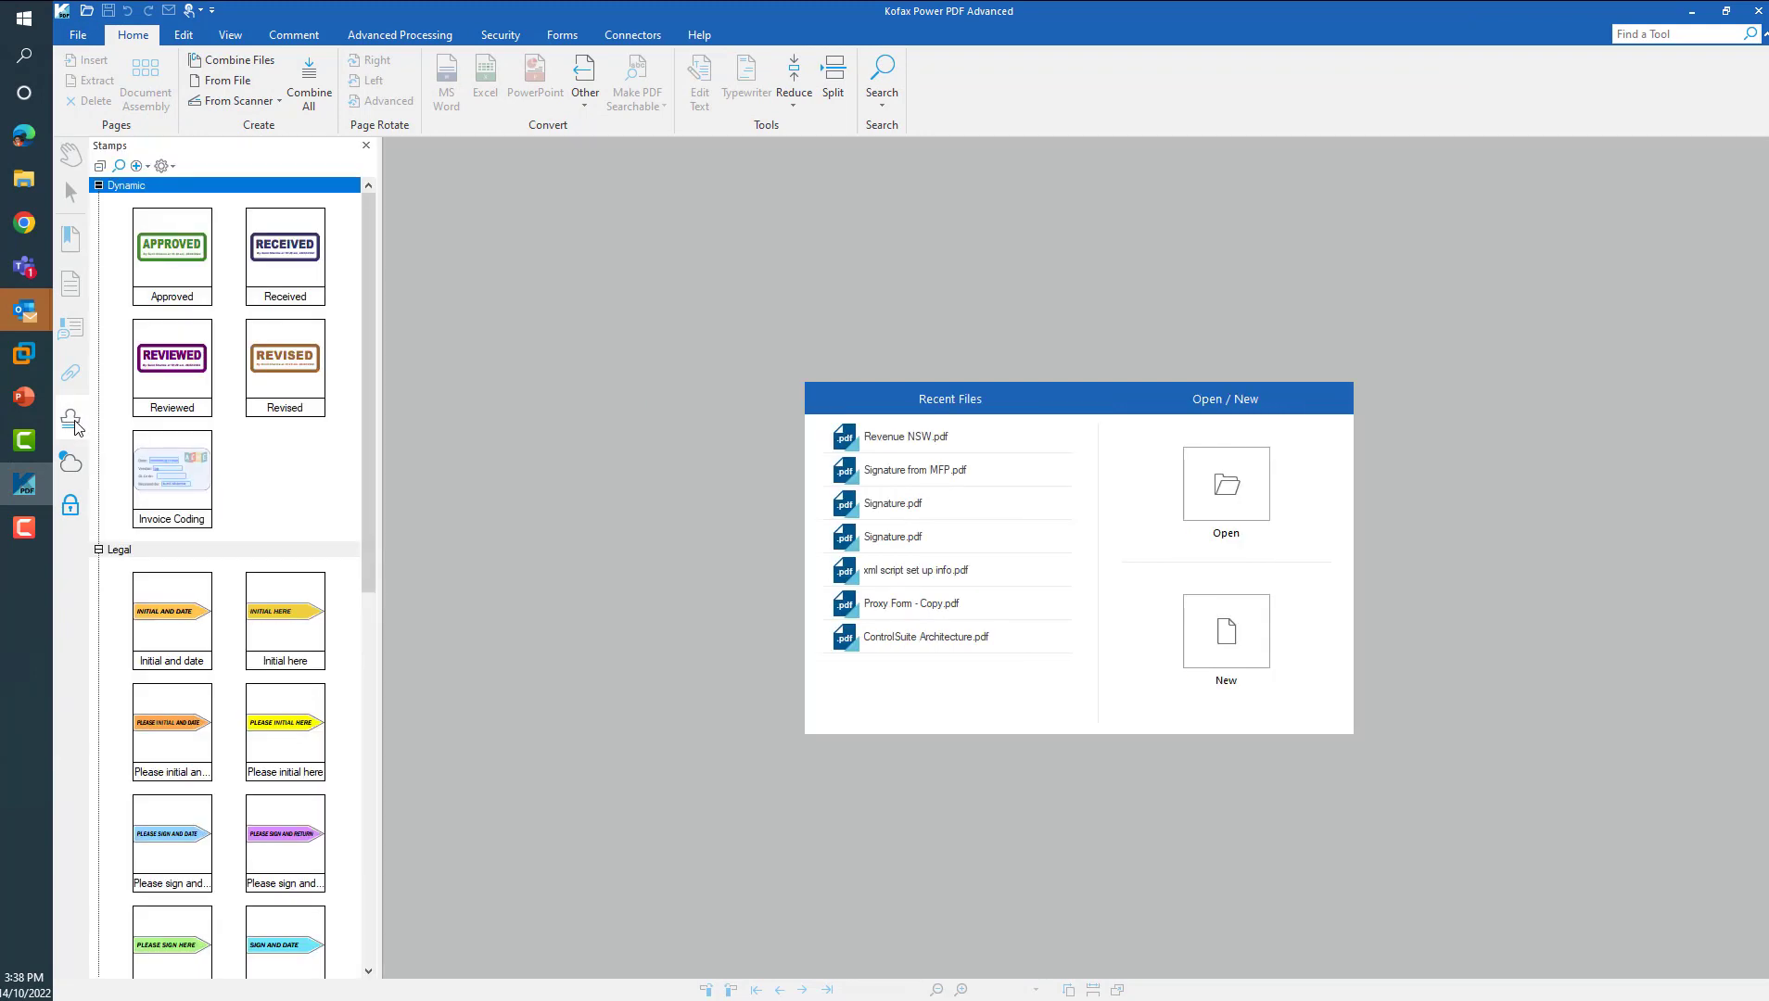
click(145, 170)
click(144, 168)
click(165, 190)
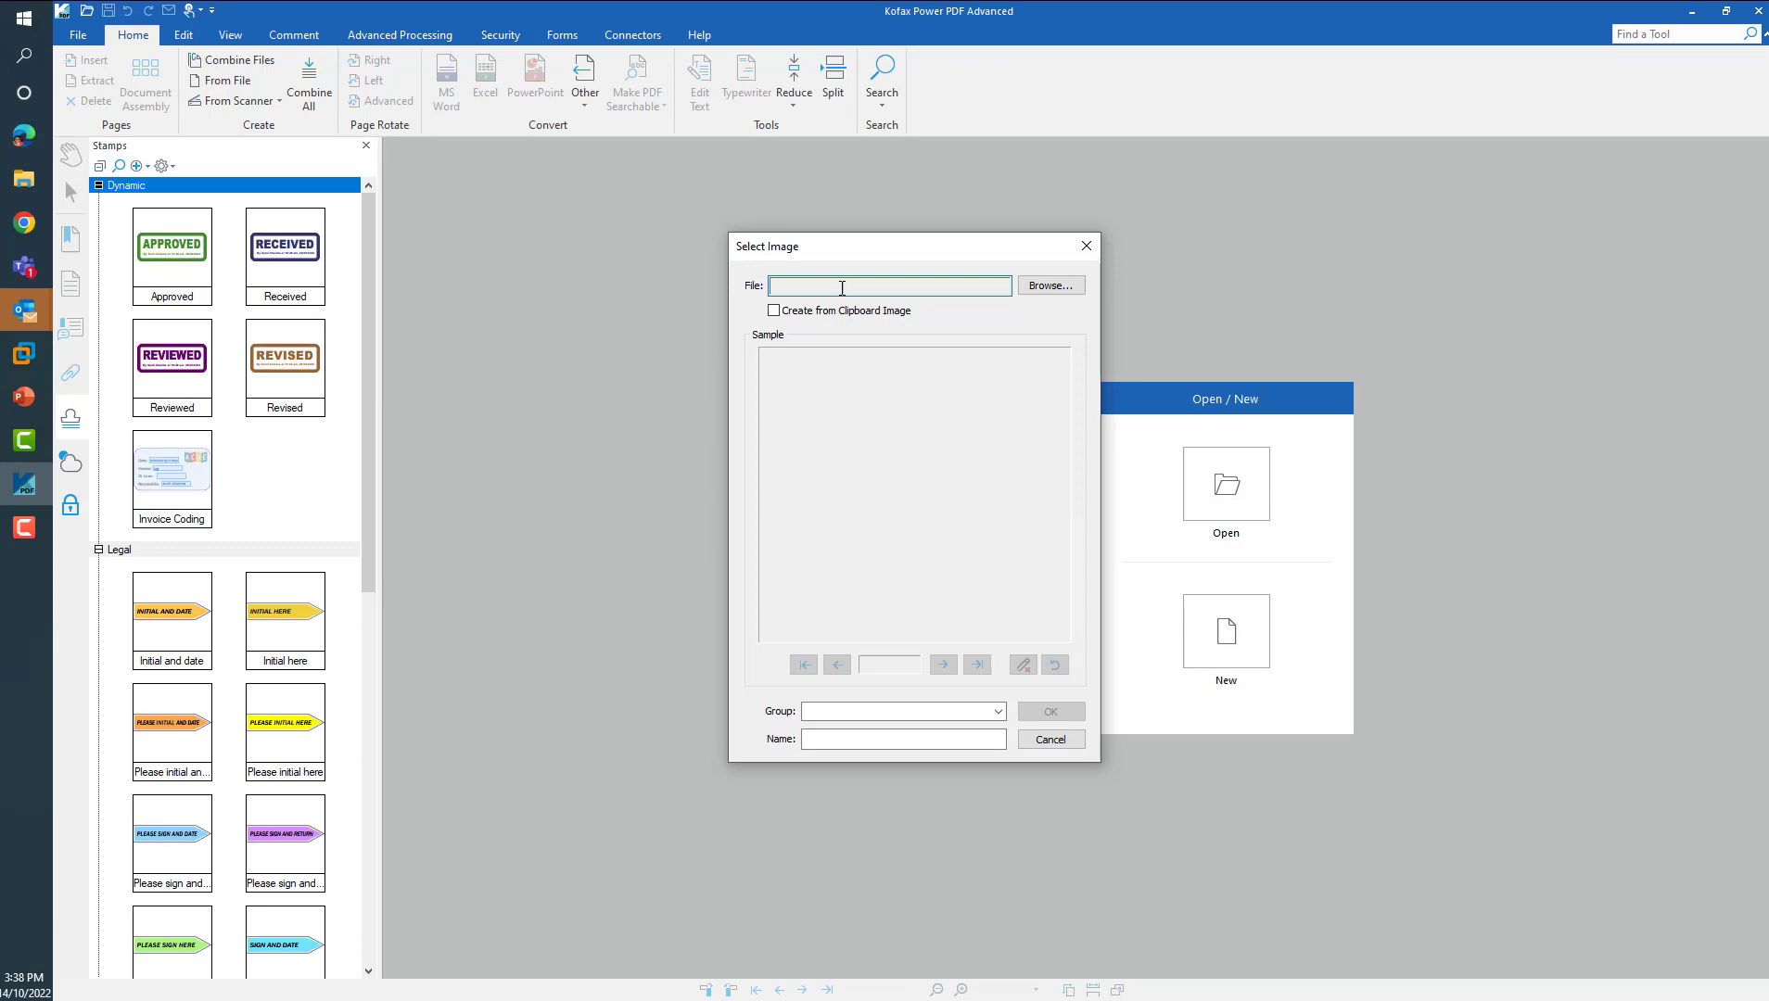
Load Signature from mobile.jpeg from the Create Signature Stamp folder, showing all file types.
click(1051, 289)
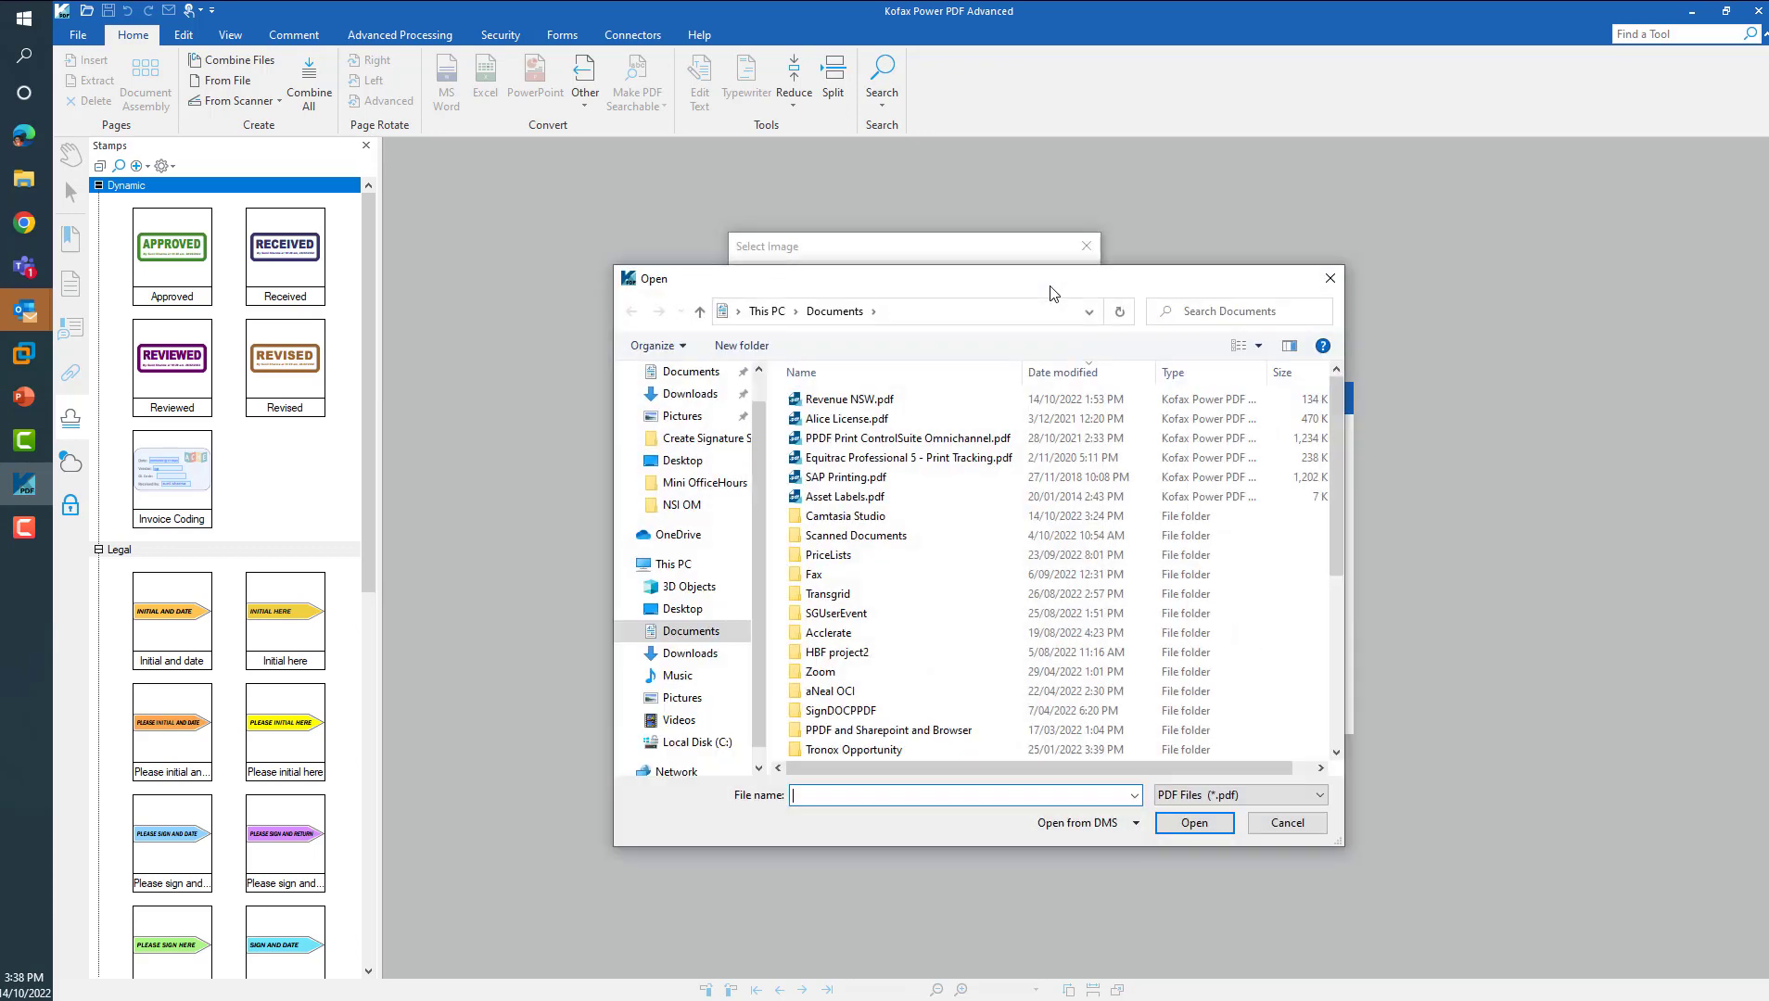
click(726, 441)
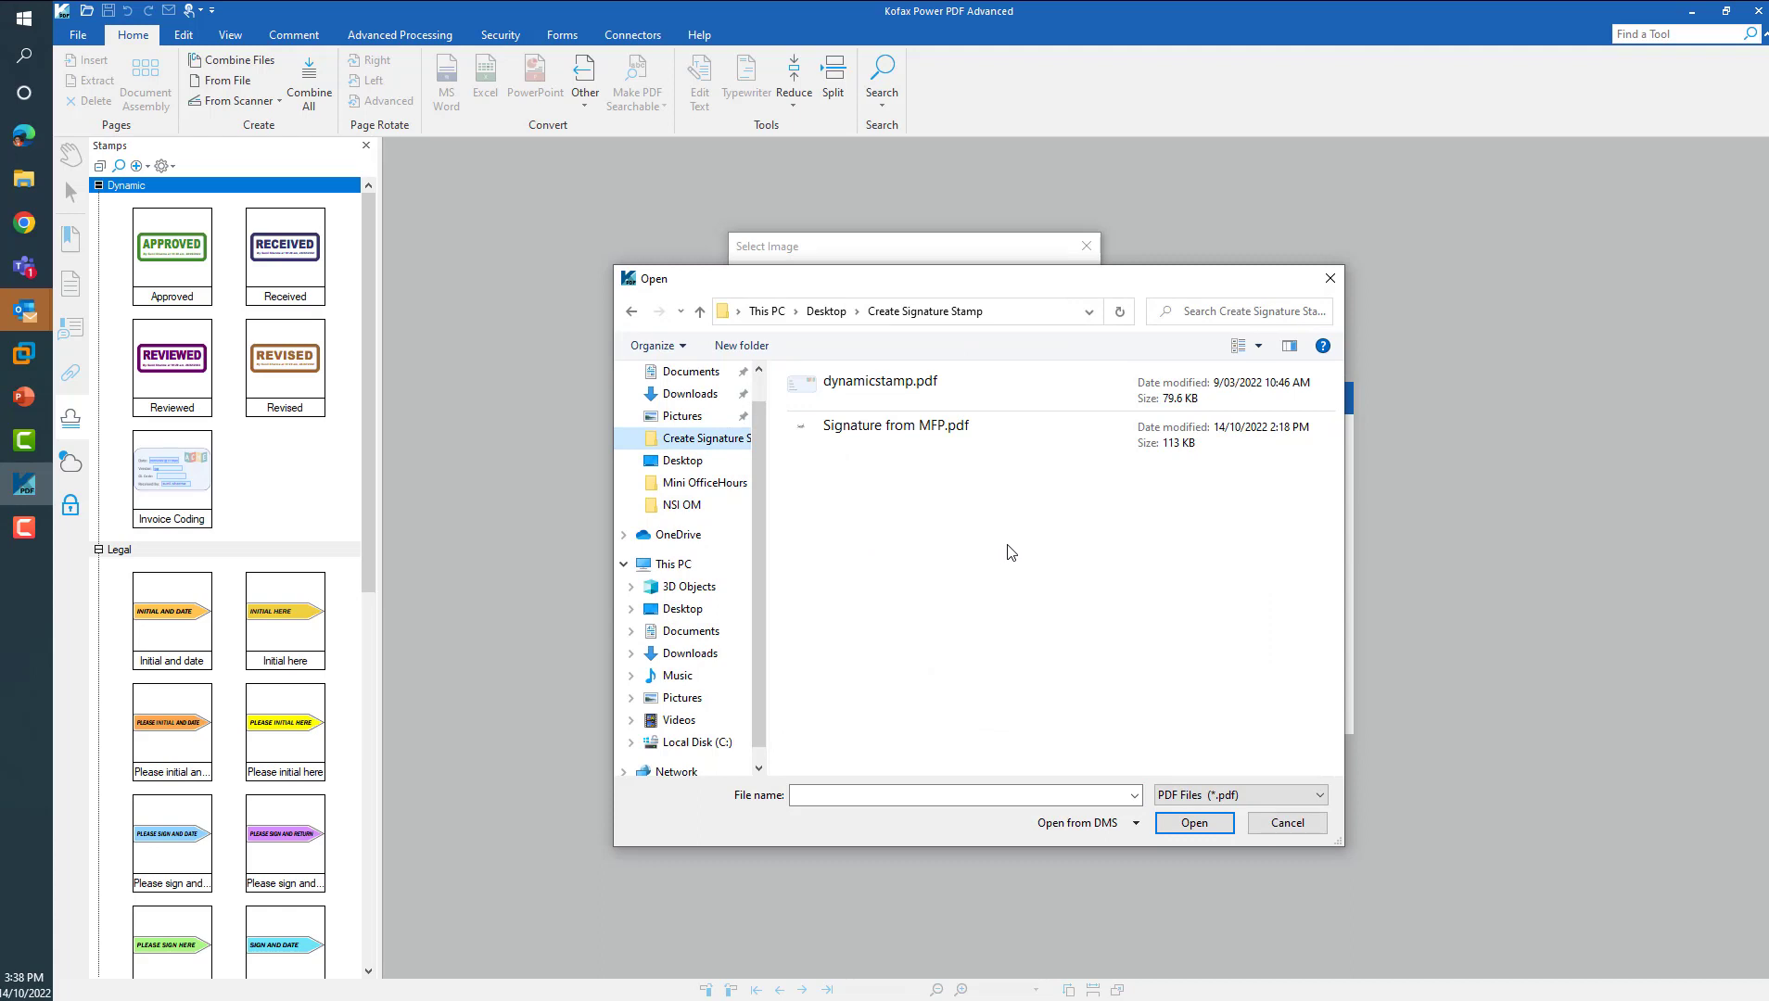
click(1218, 799)
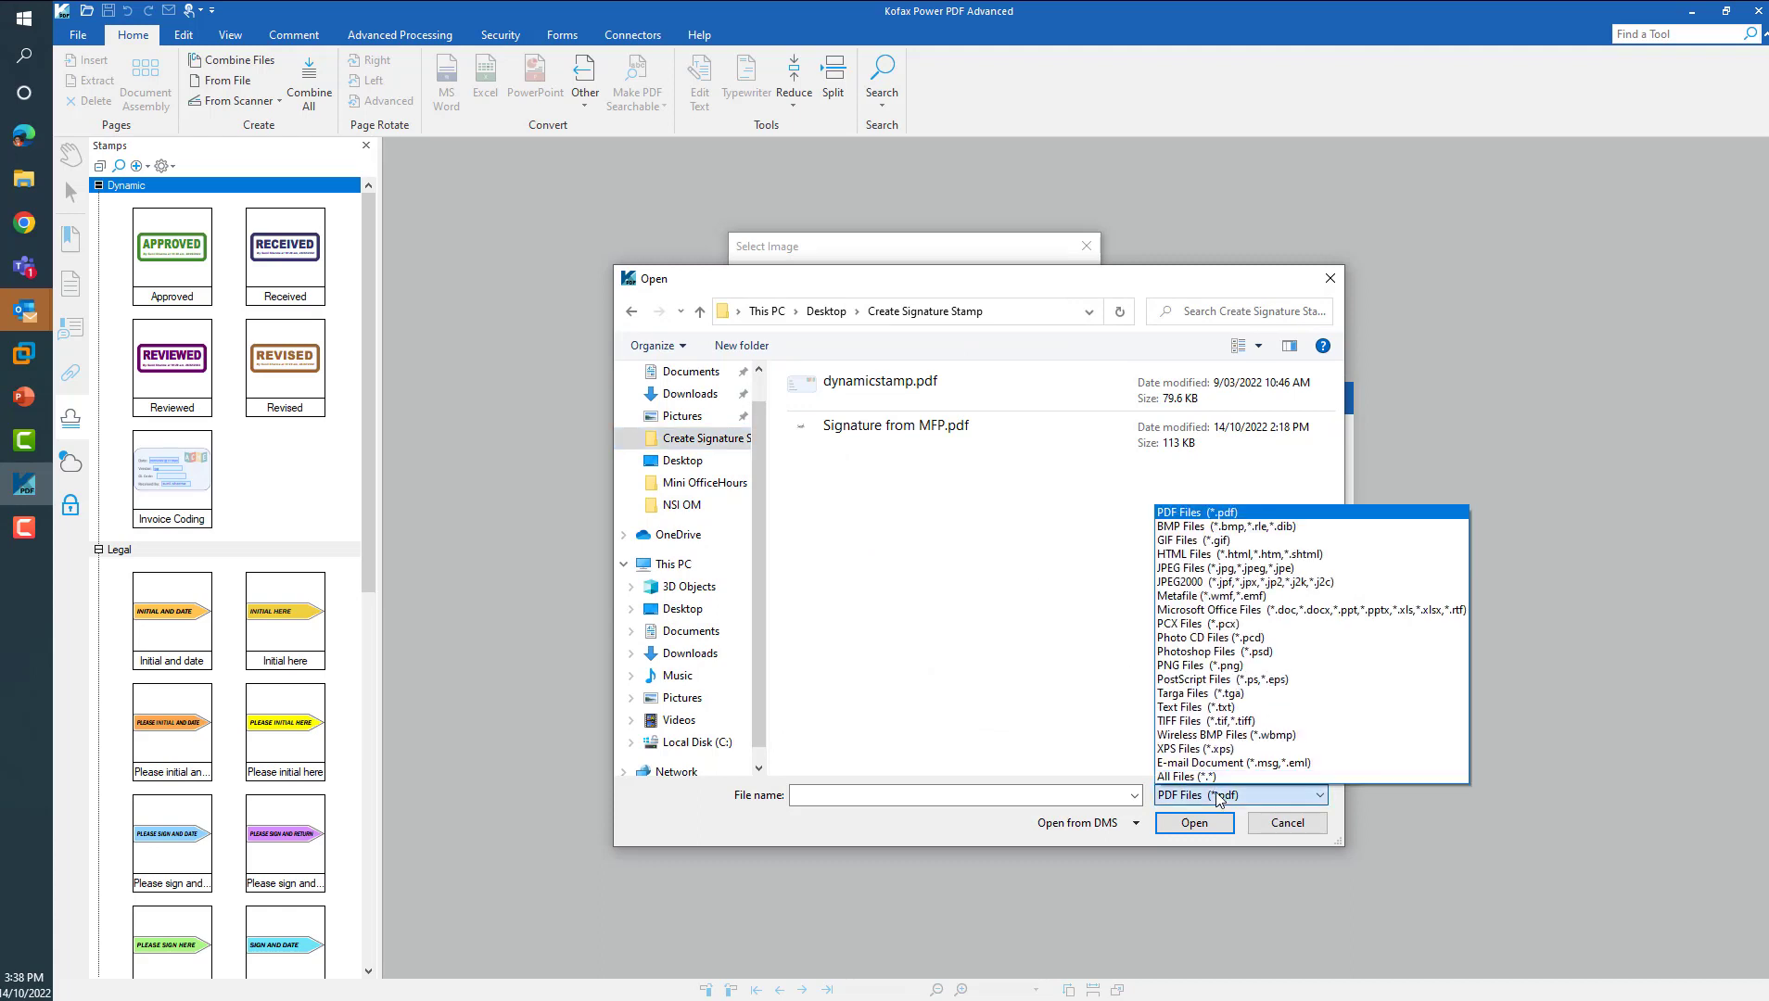
click(1210, 783)
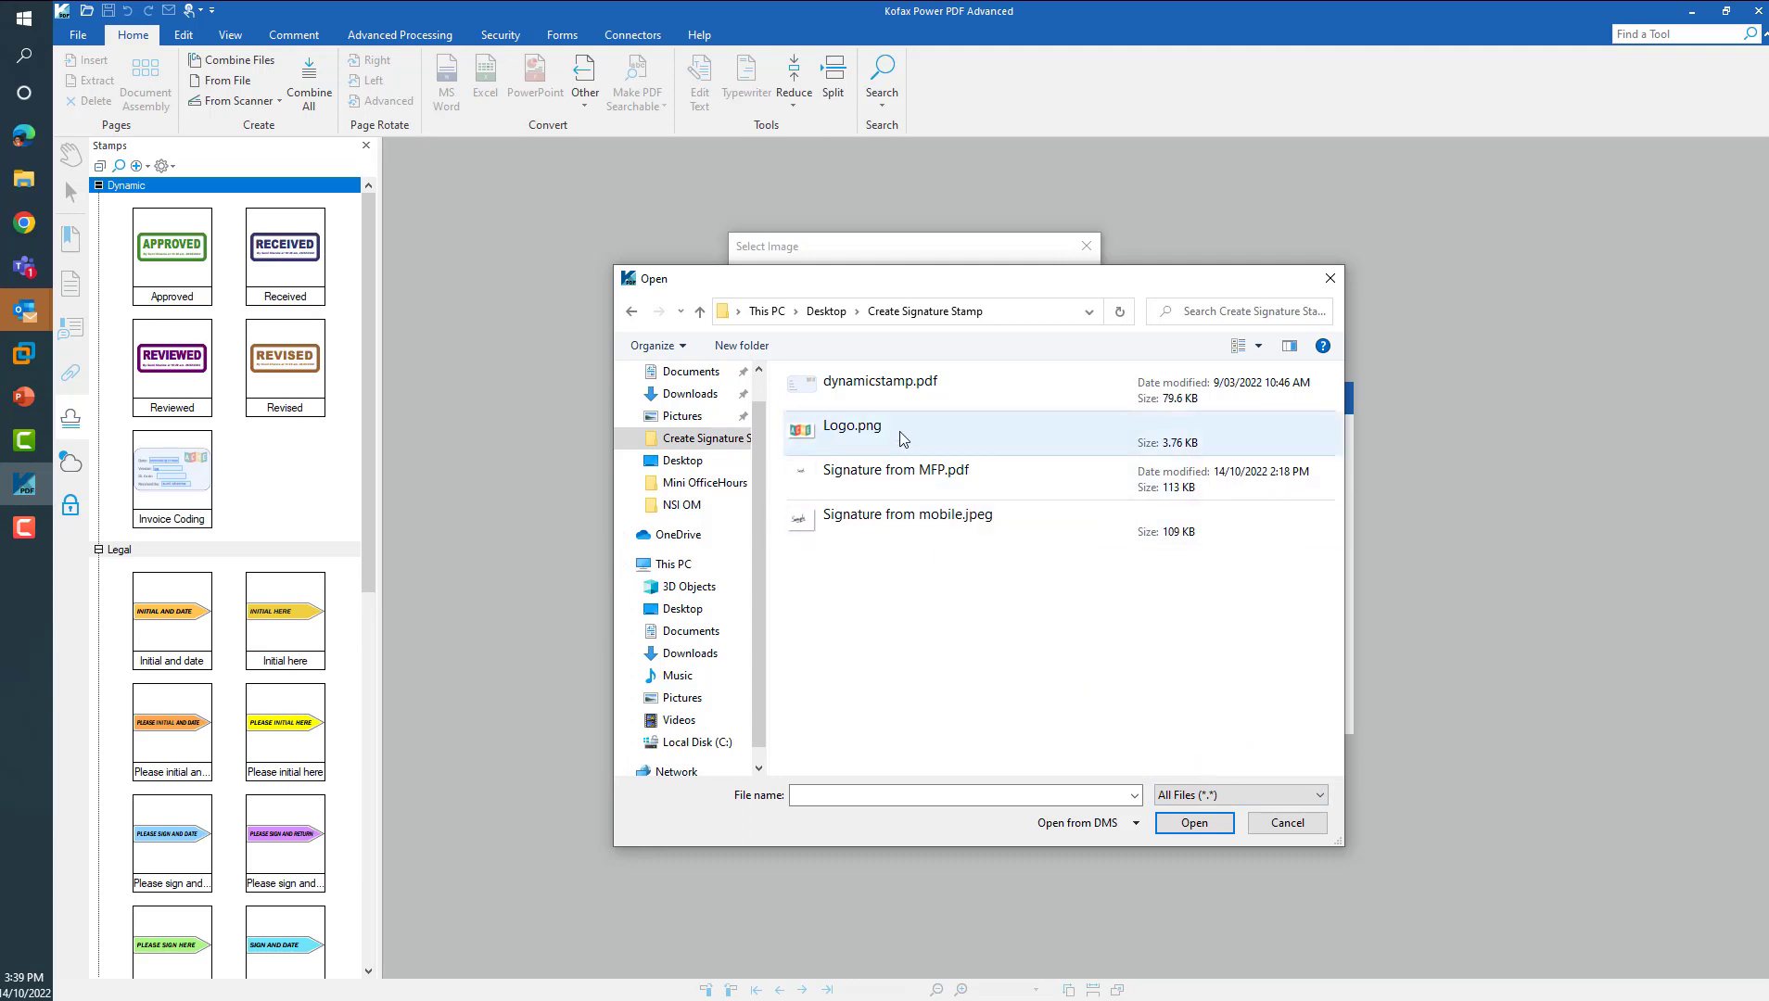
click(897, 526)
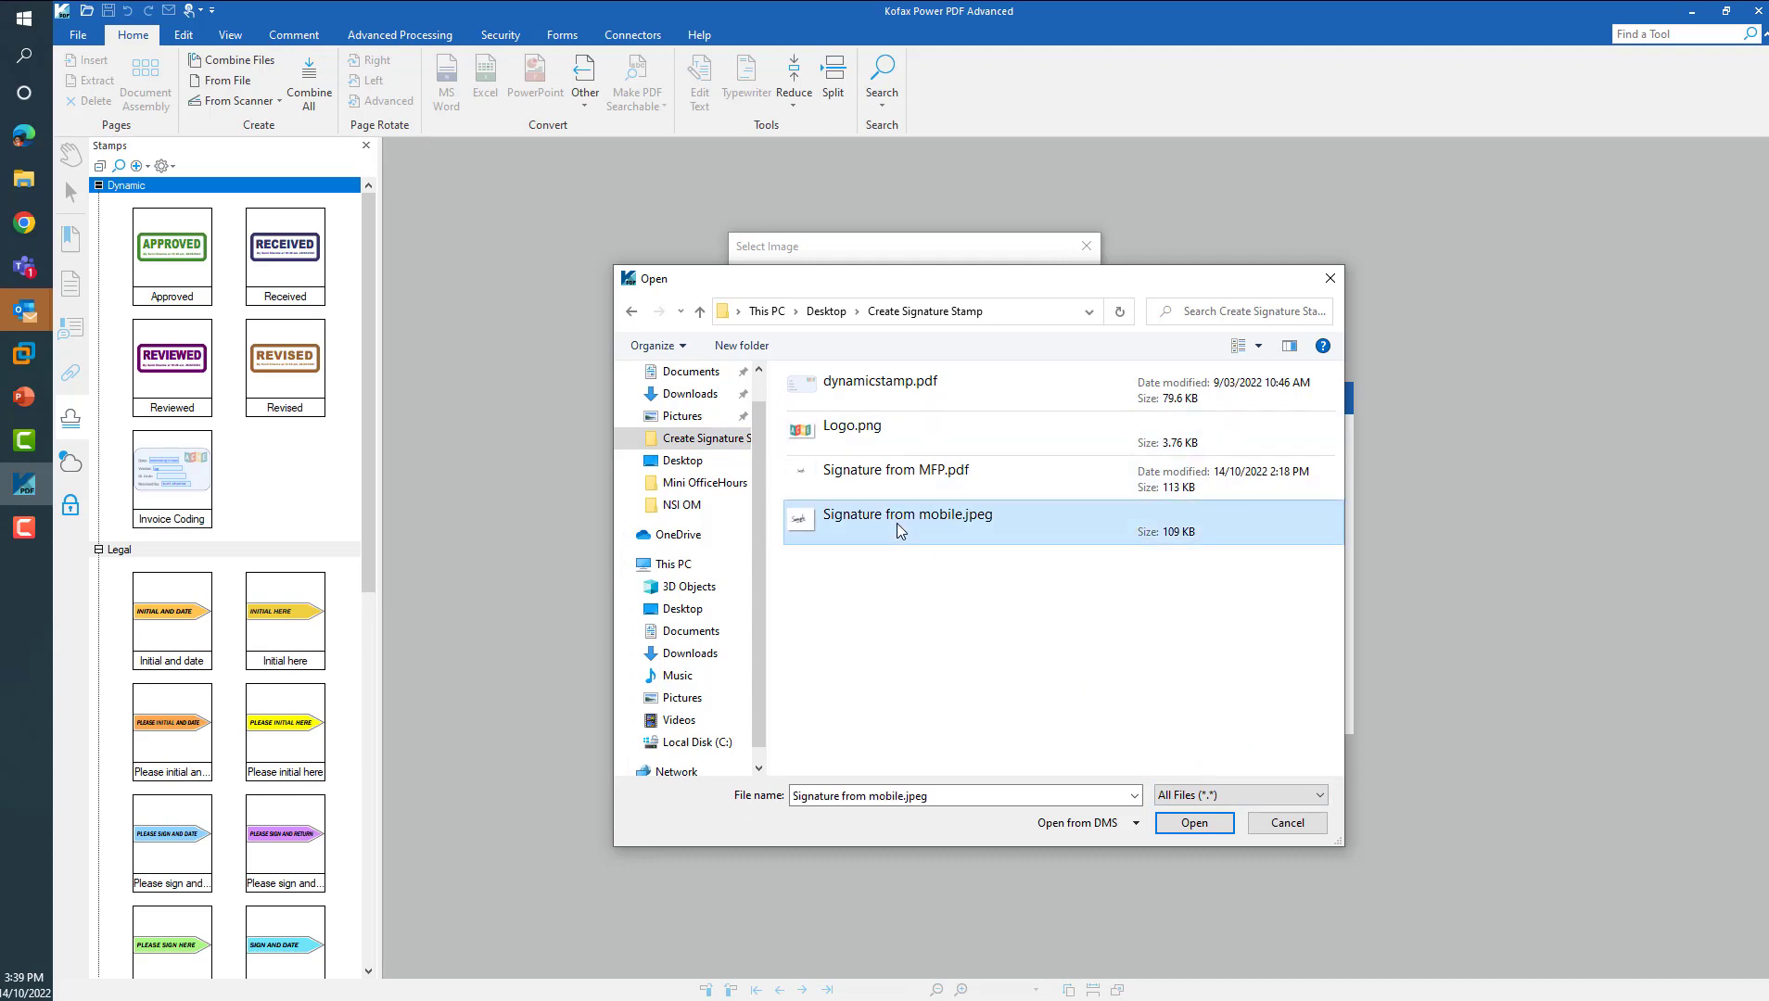
click(1182, 828)
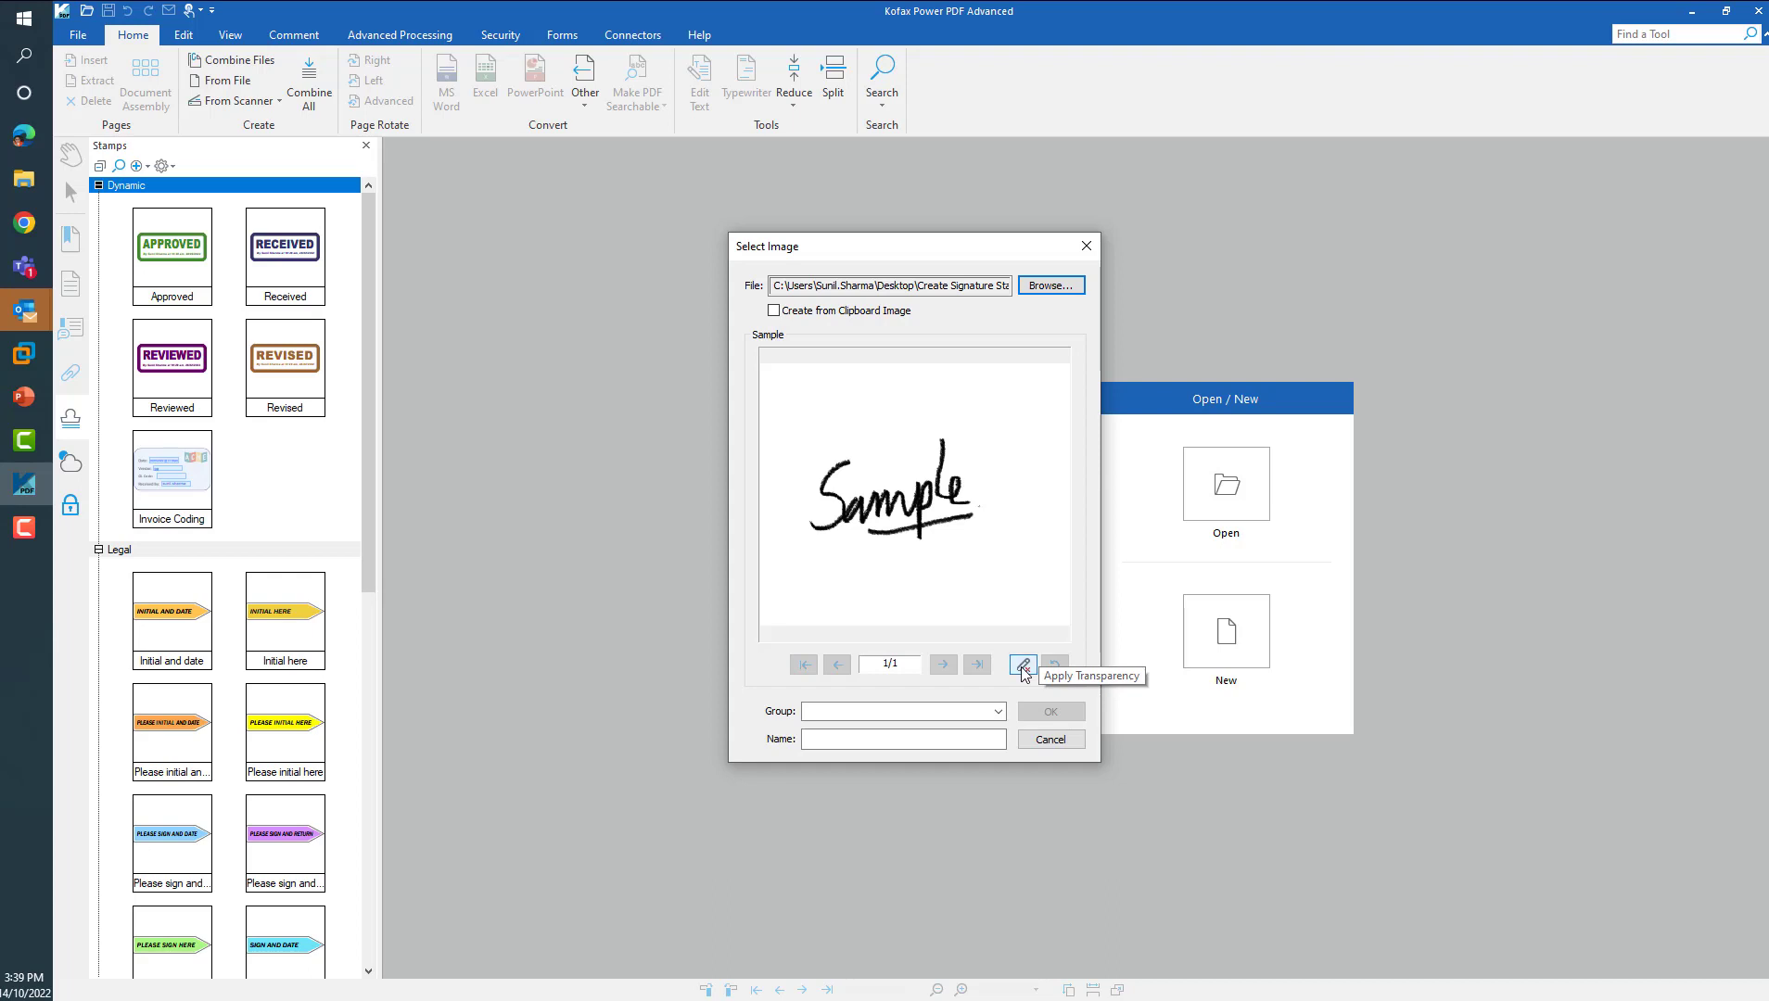
Make the white background transparent and save the signature as stamp 'Sample' in the Standard group.
click(1023, 668)
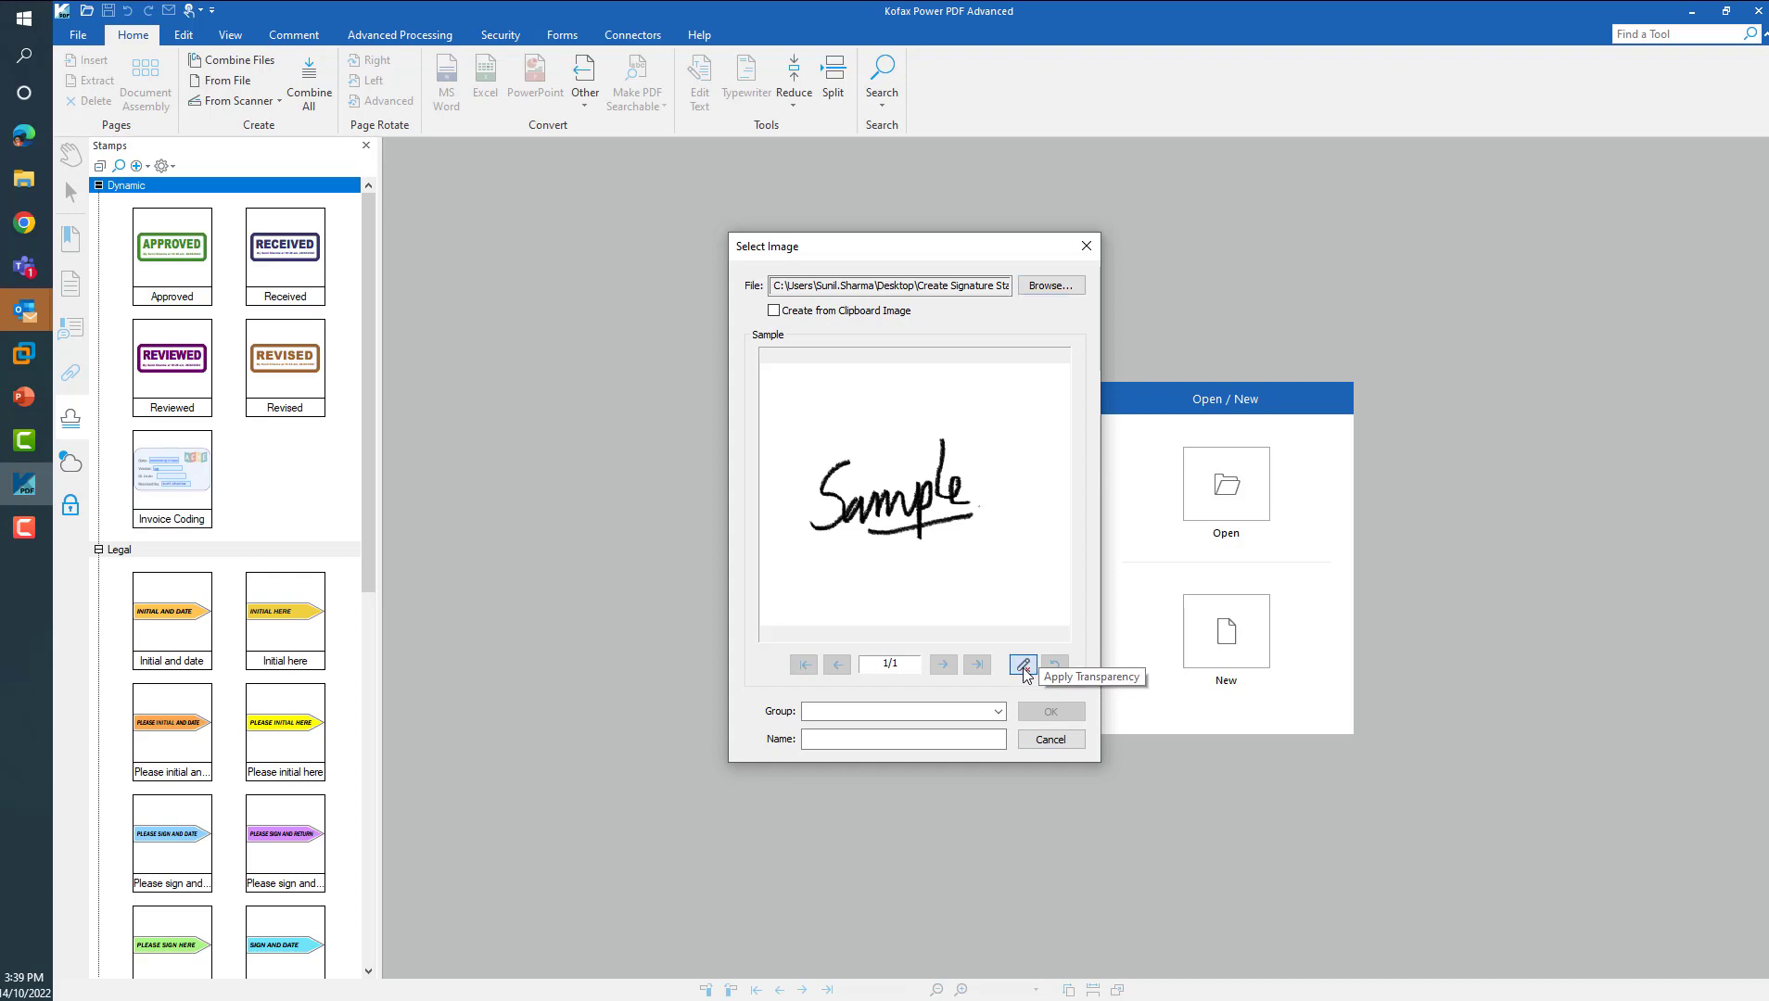
click(953, 559)
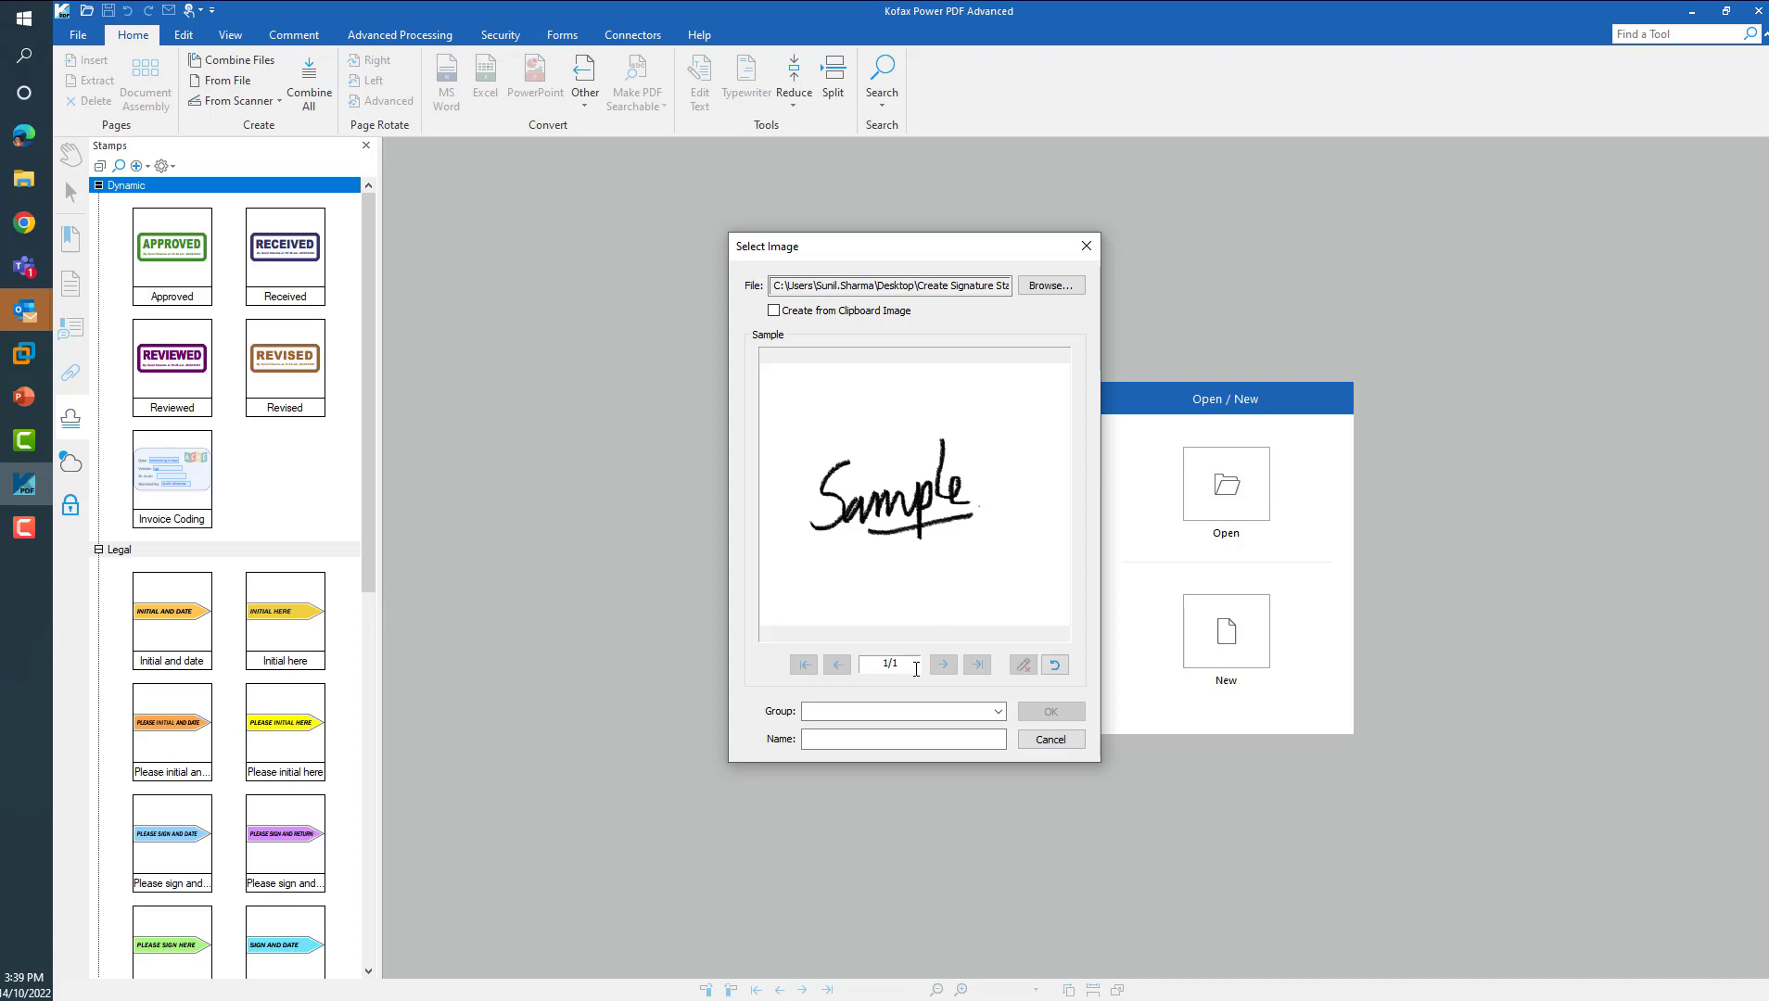
click(998, 712)
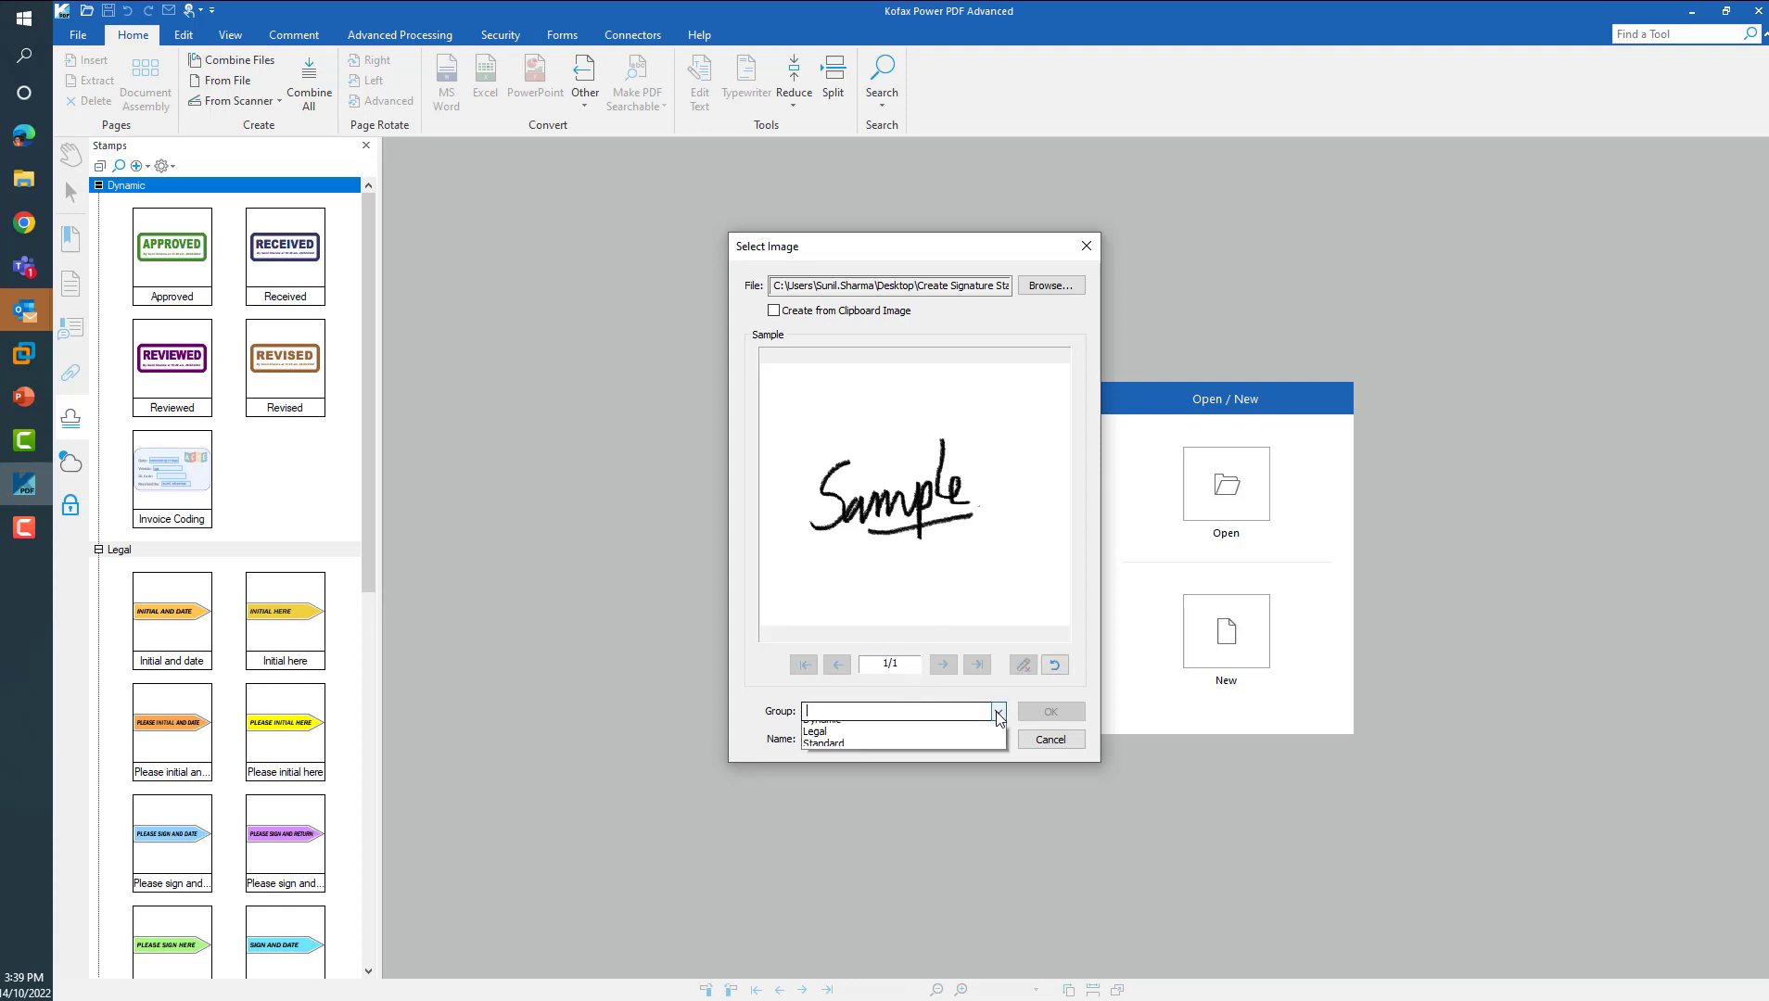
click(864, 753)
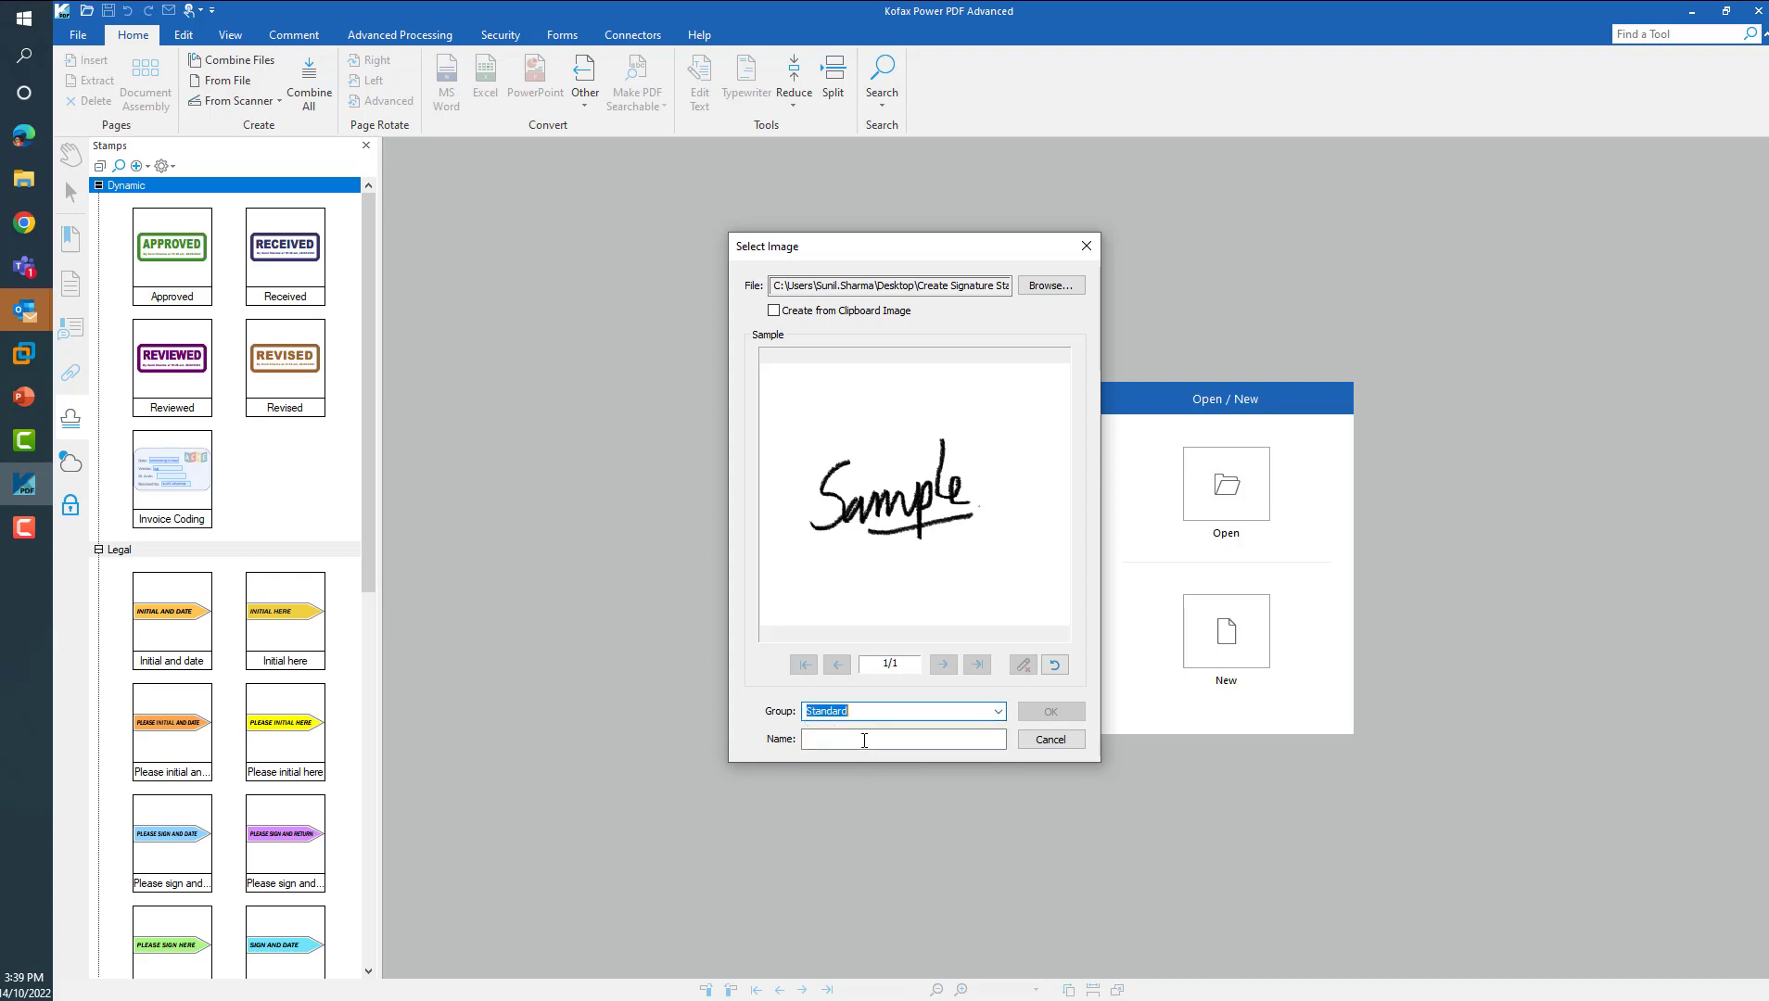
click(864, 738)
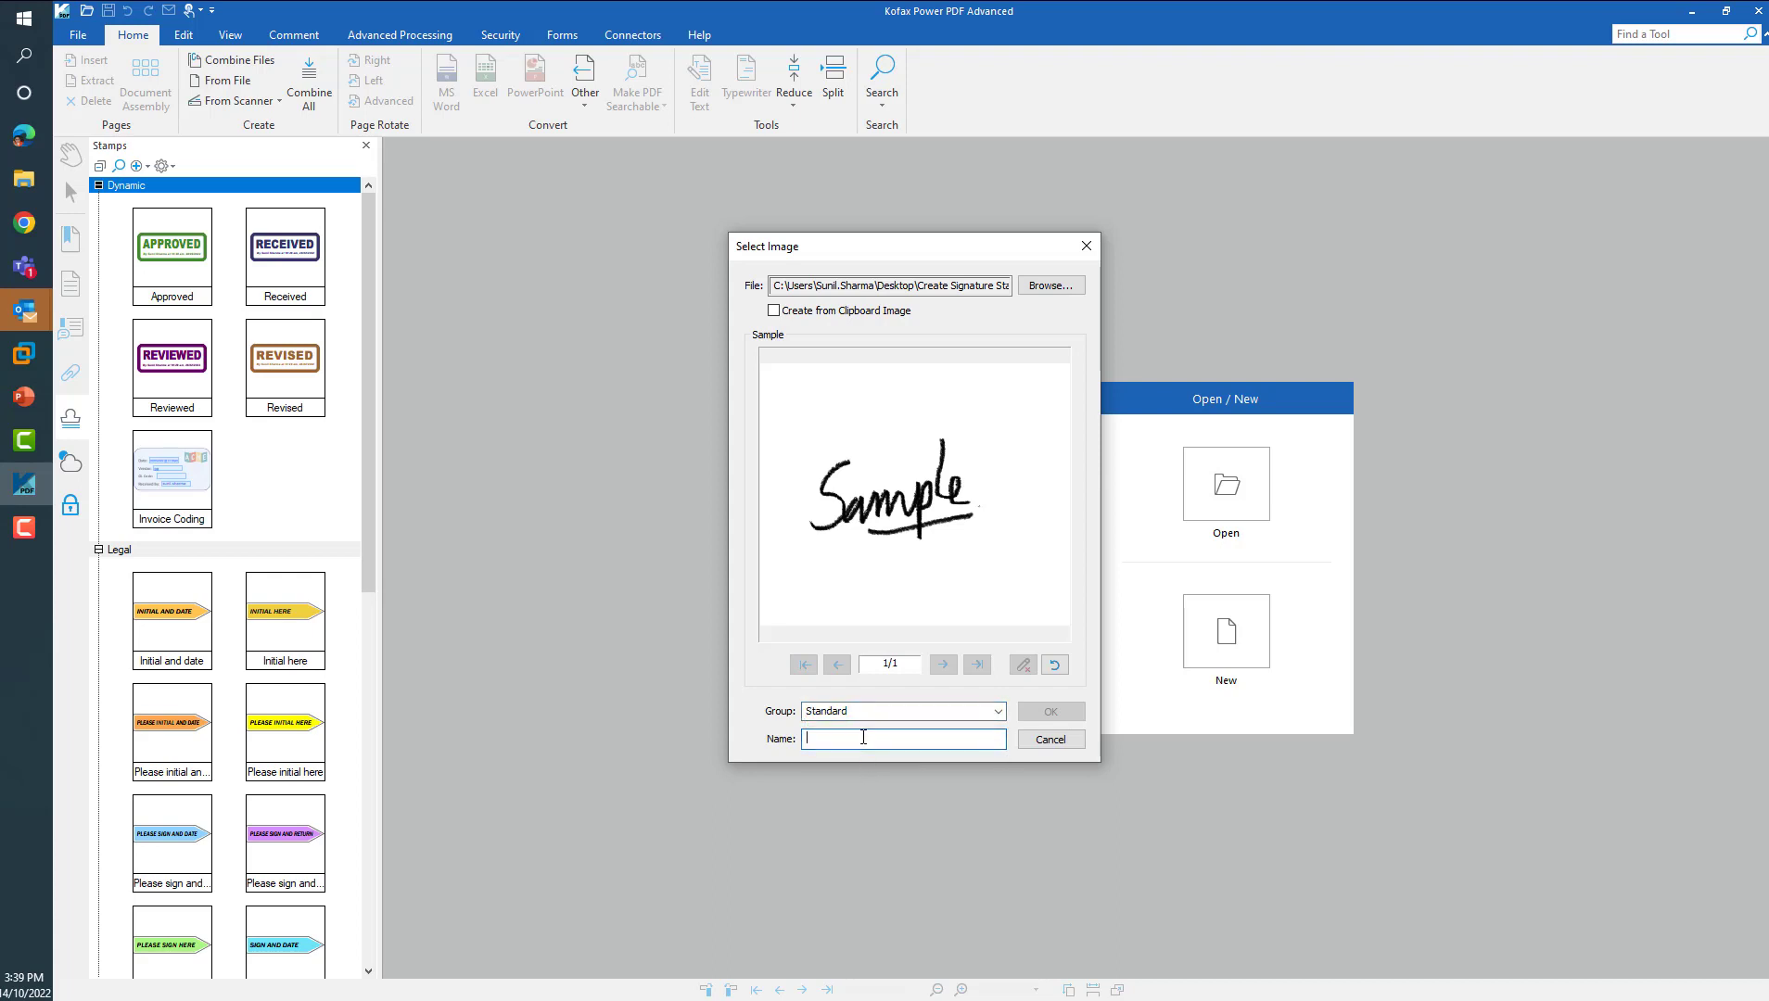
text(Sample)
click(1073, 716)
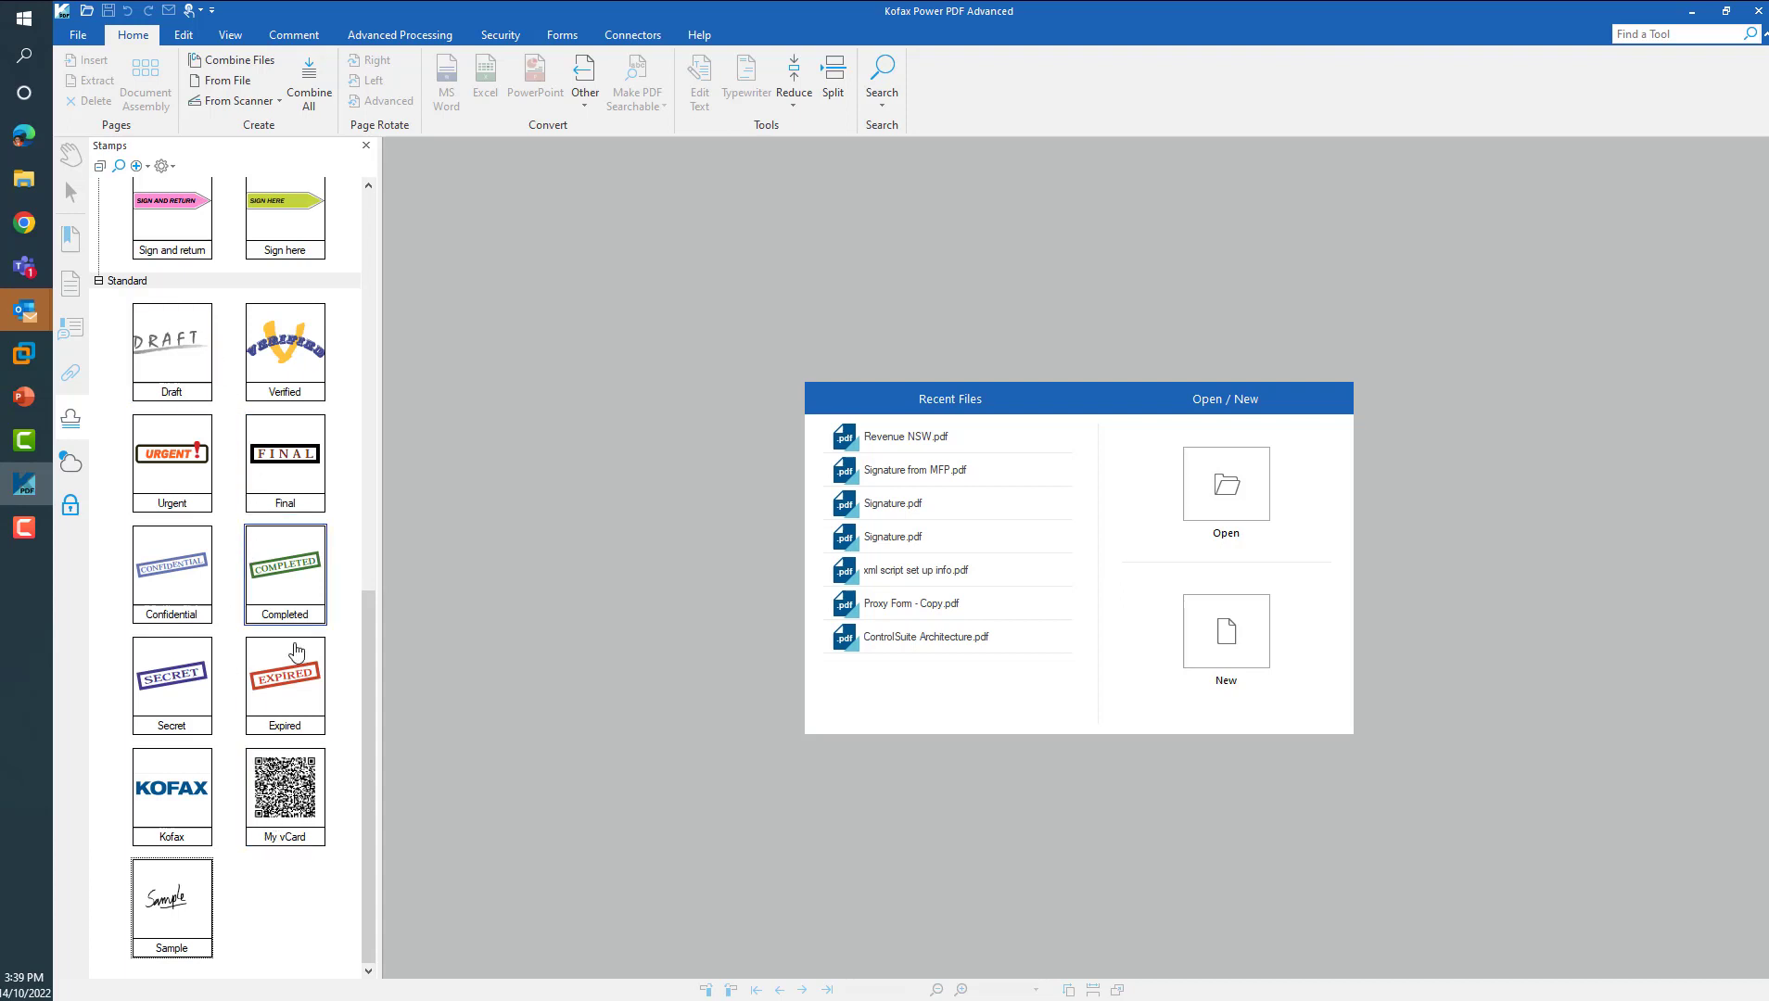
Minimize Power PDF and open Signature from MFP.pdf from the Create Signature Stamp folder.
click(1693, 16)
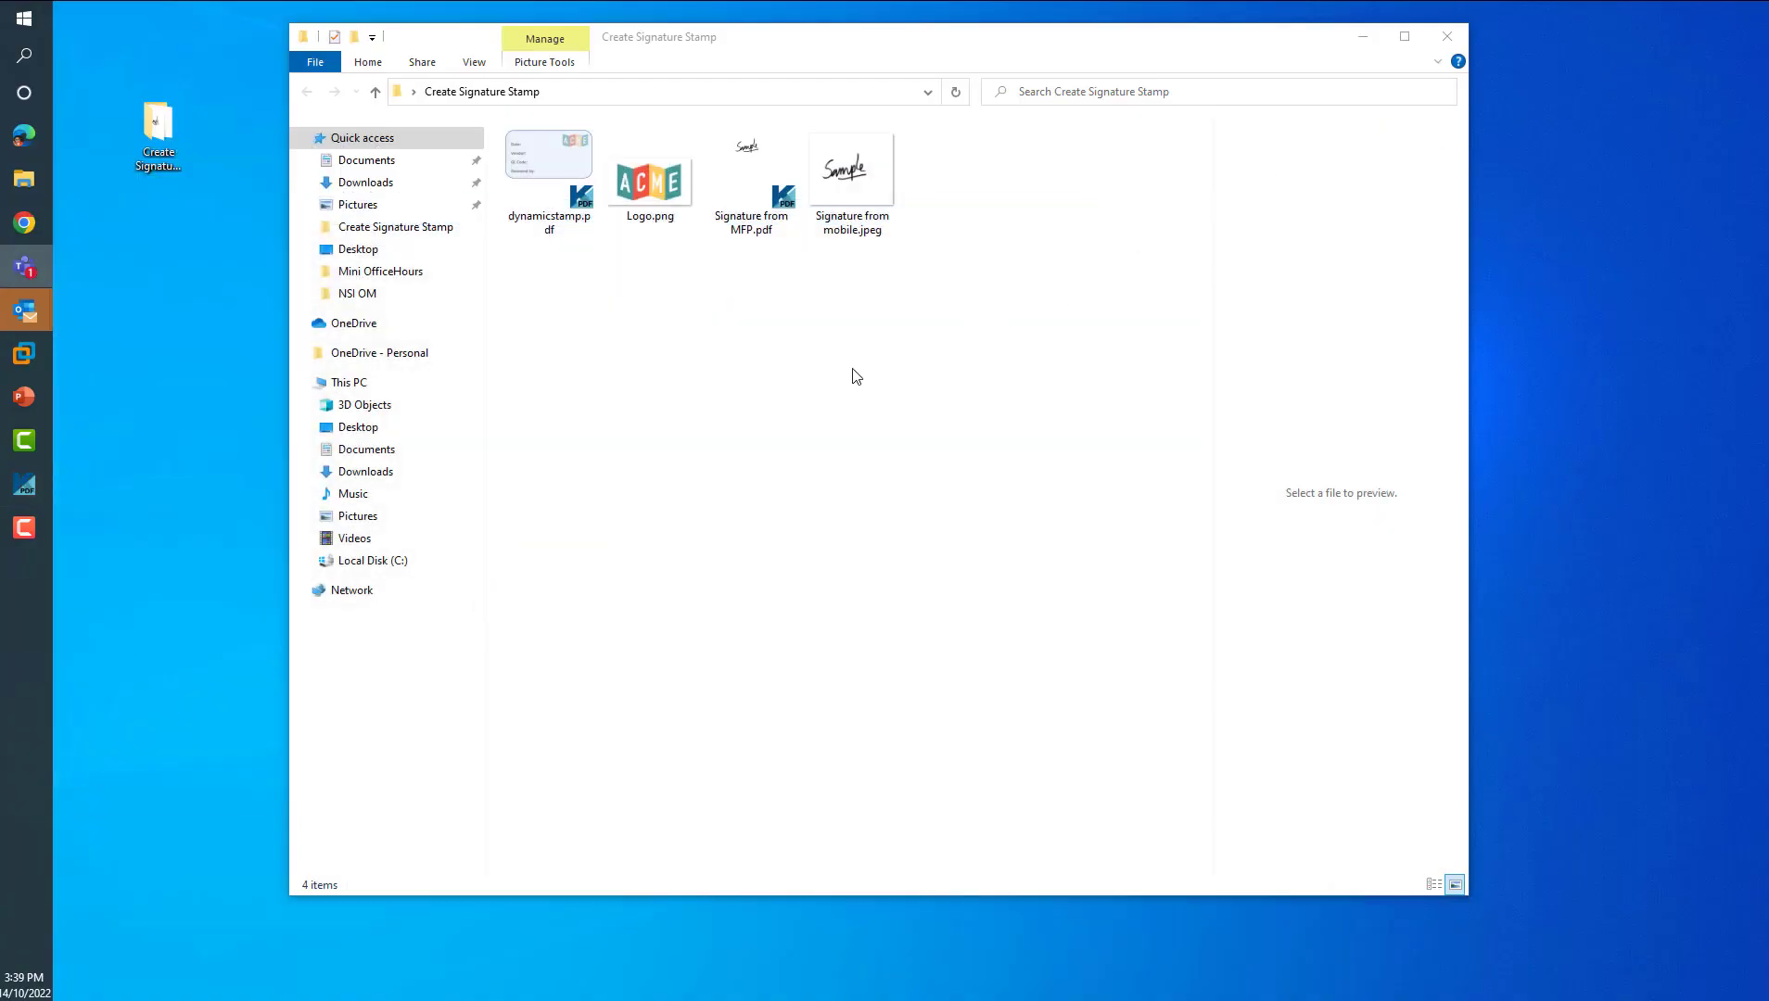
double_click(756, 180)
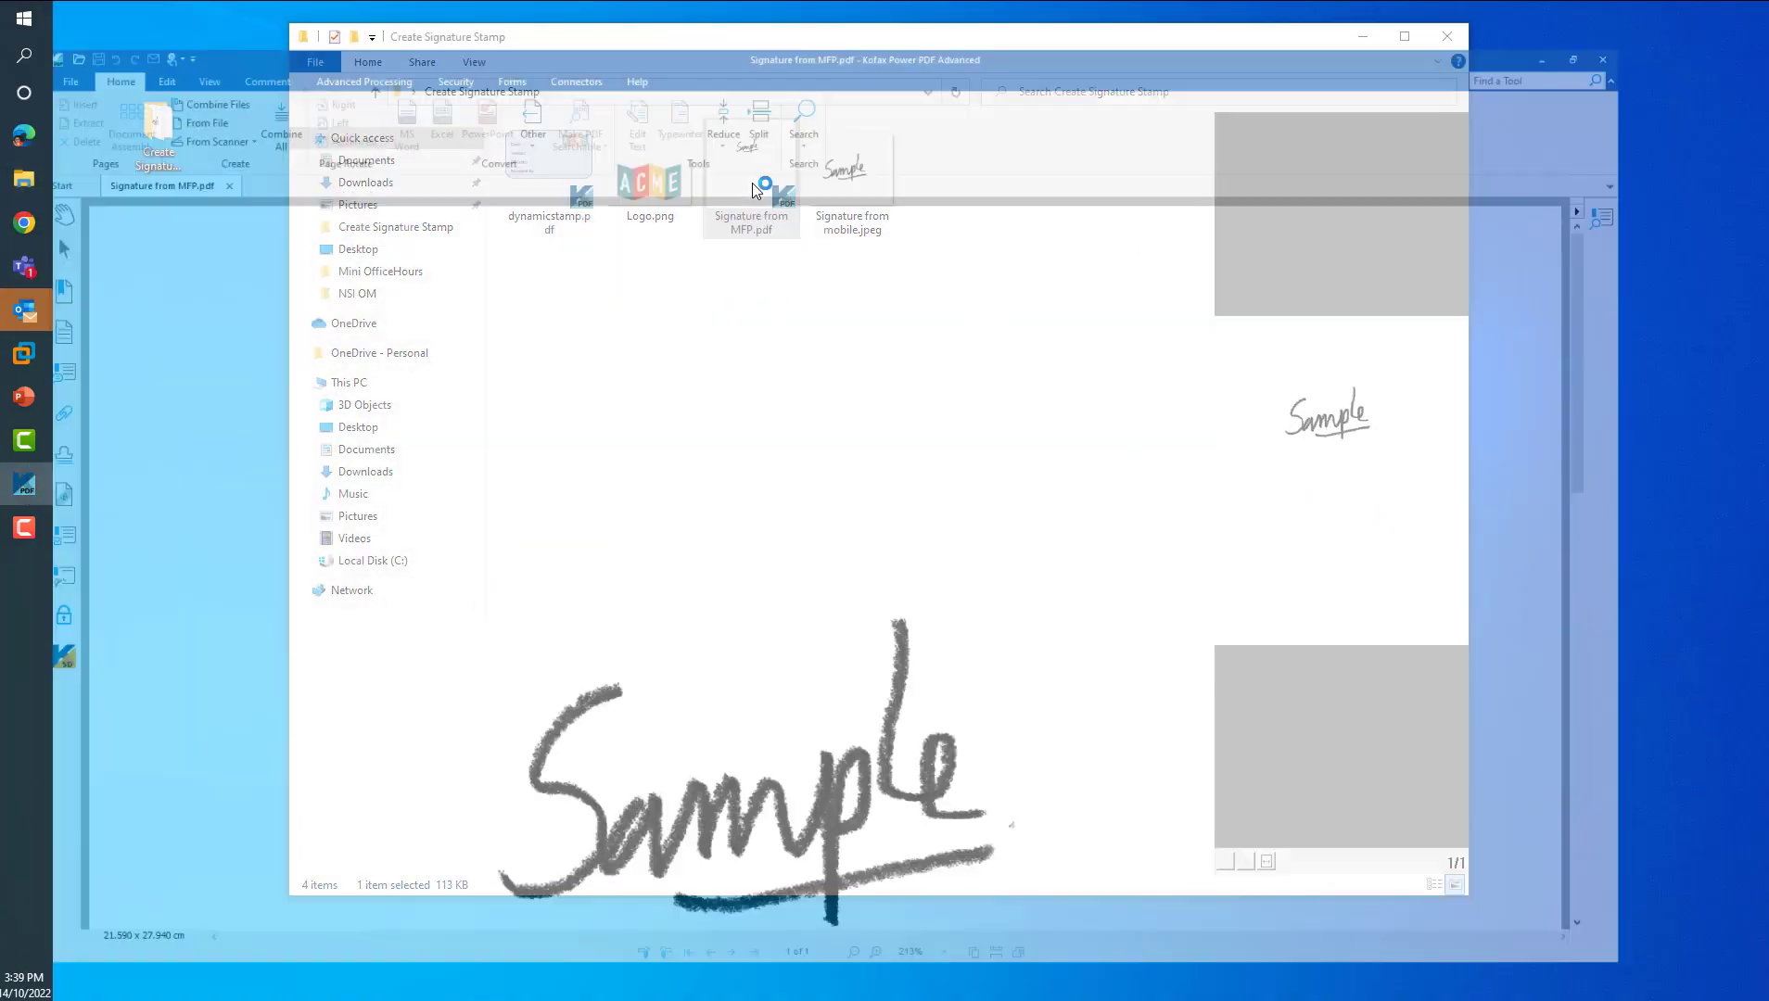
scroll(921, 503, down, 2)
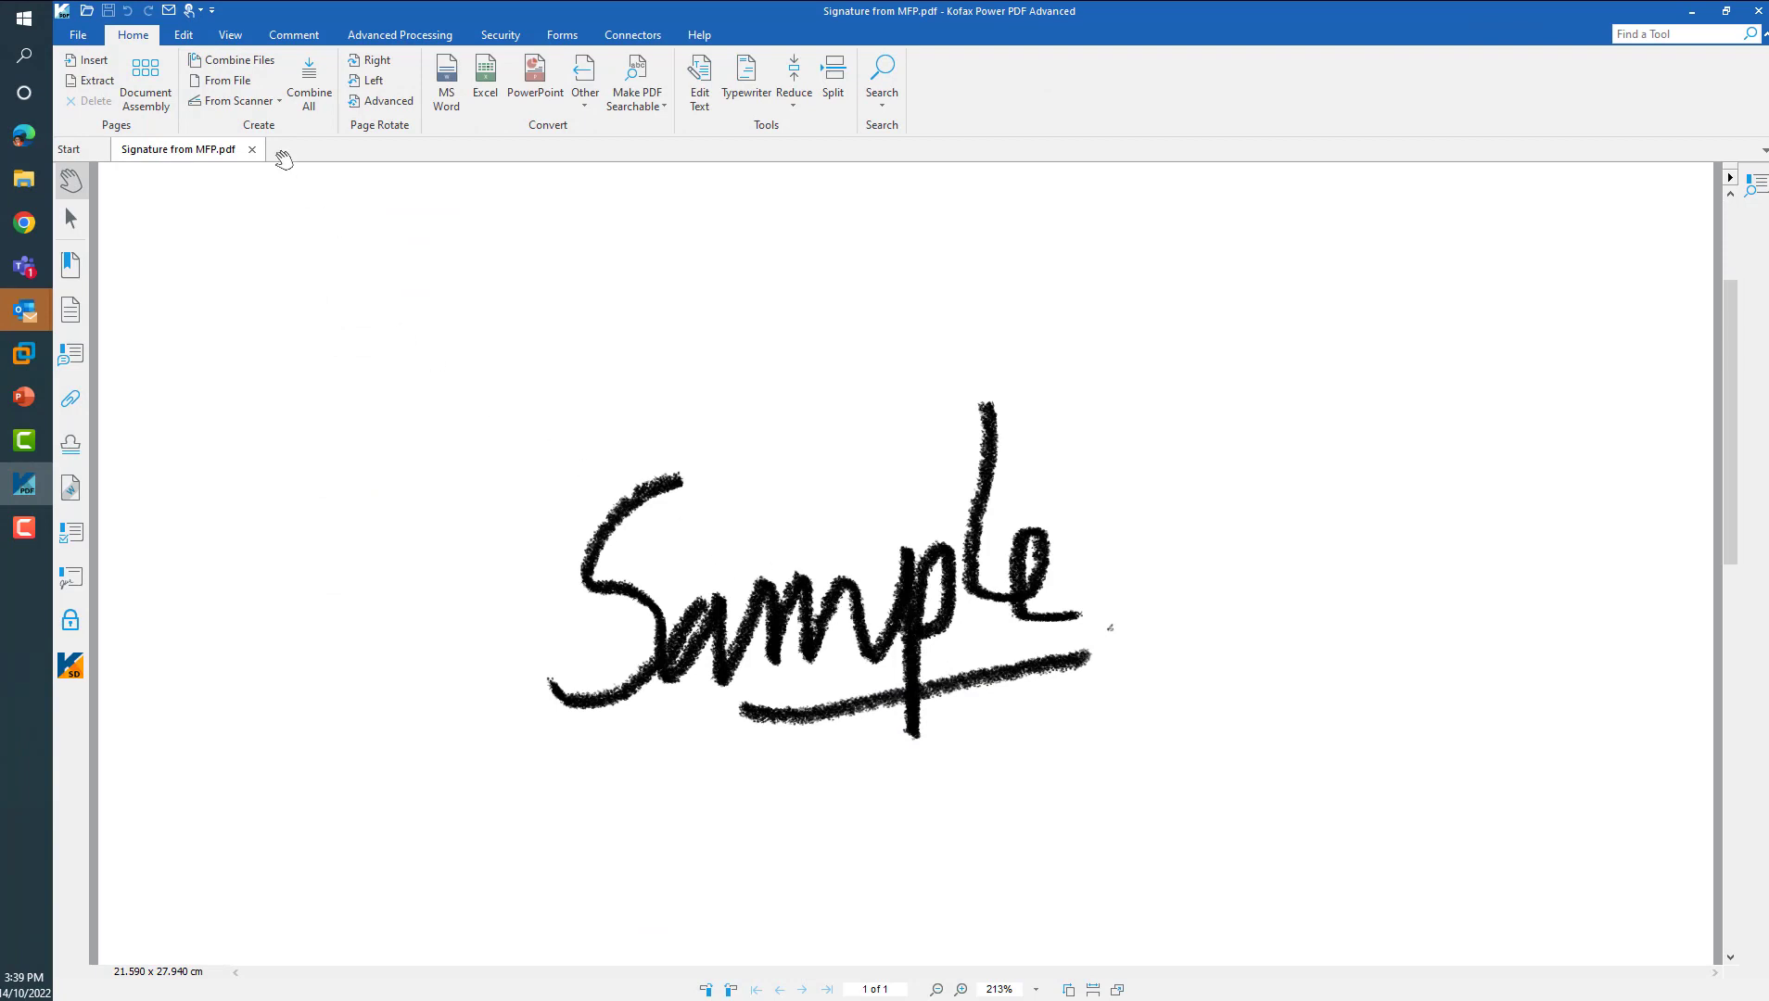
Select a rectangular area around the scanned Sample signature and create a stamp from it.
click(185, 37)
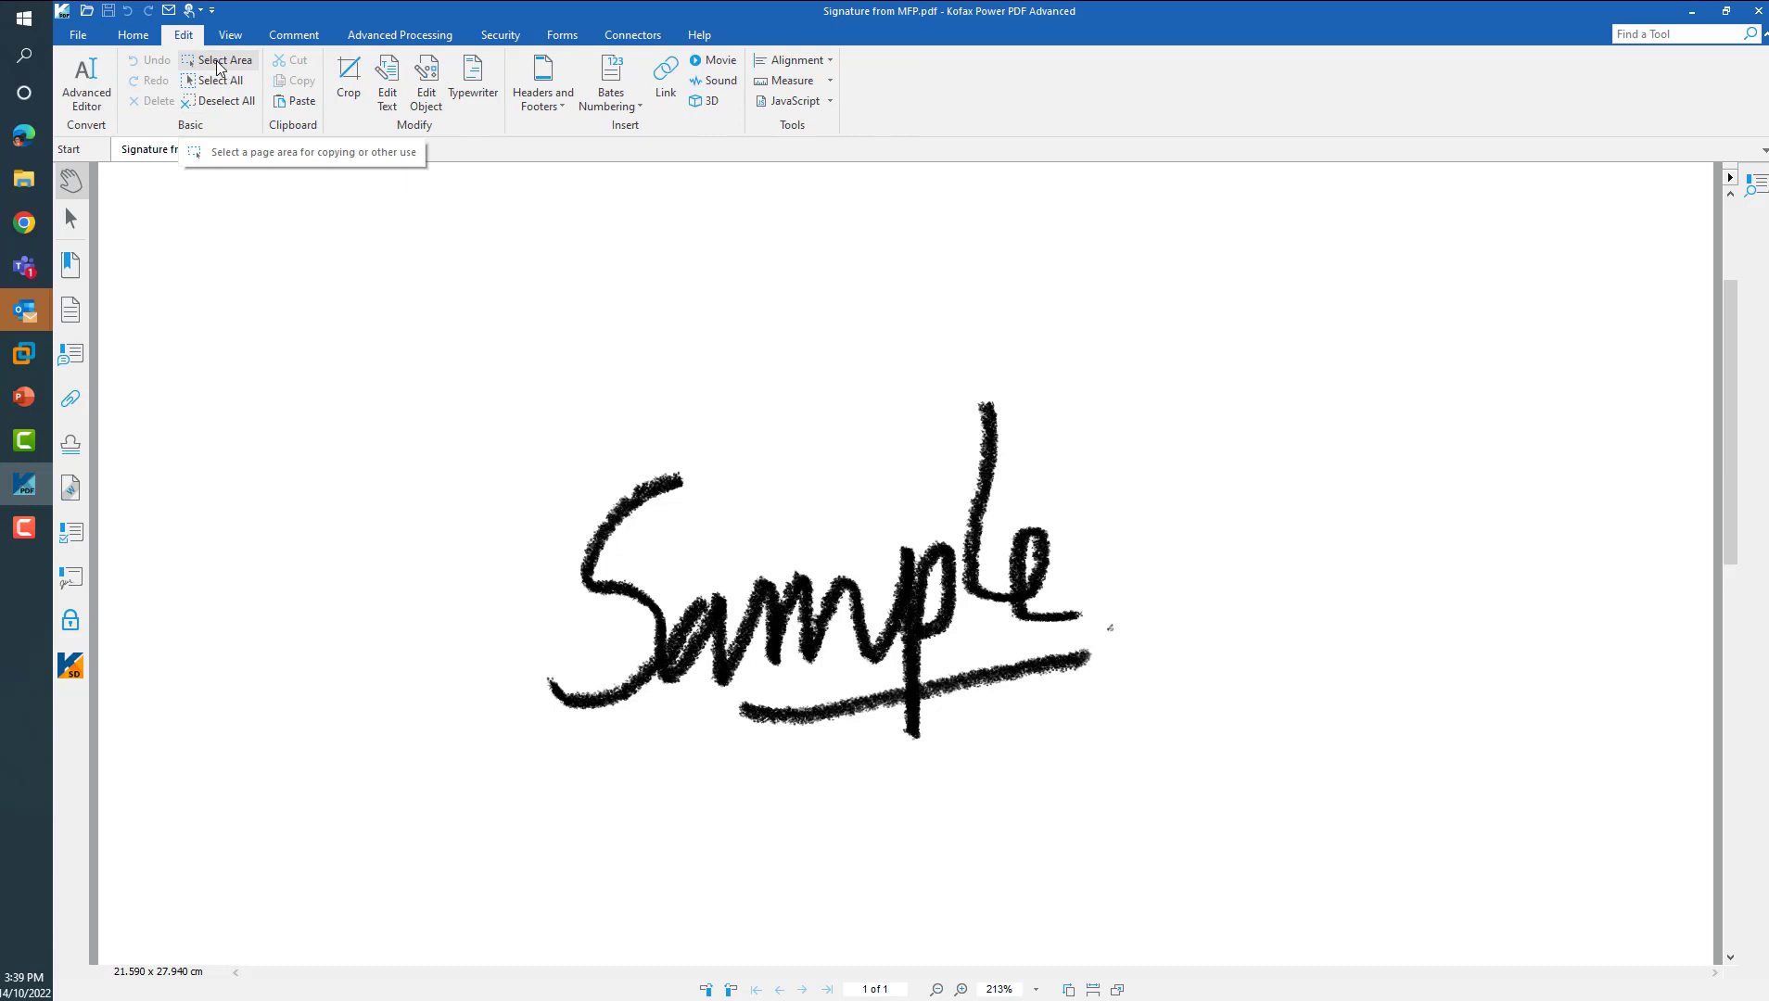
click(219, 62)
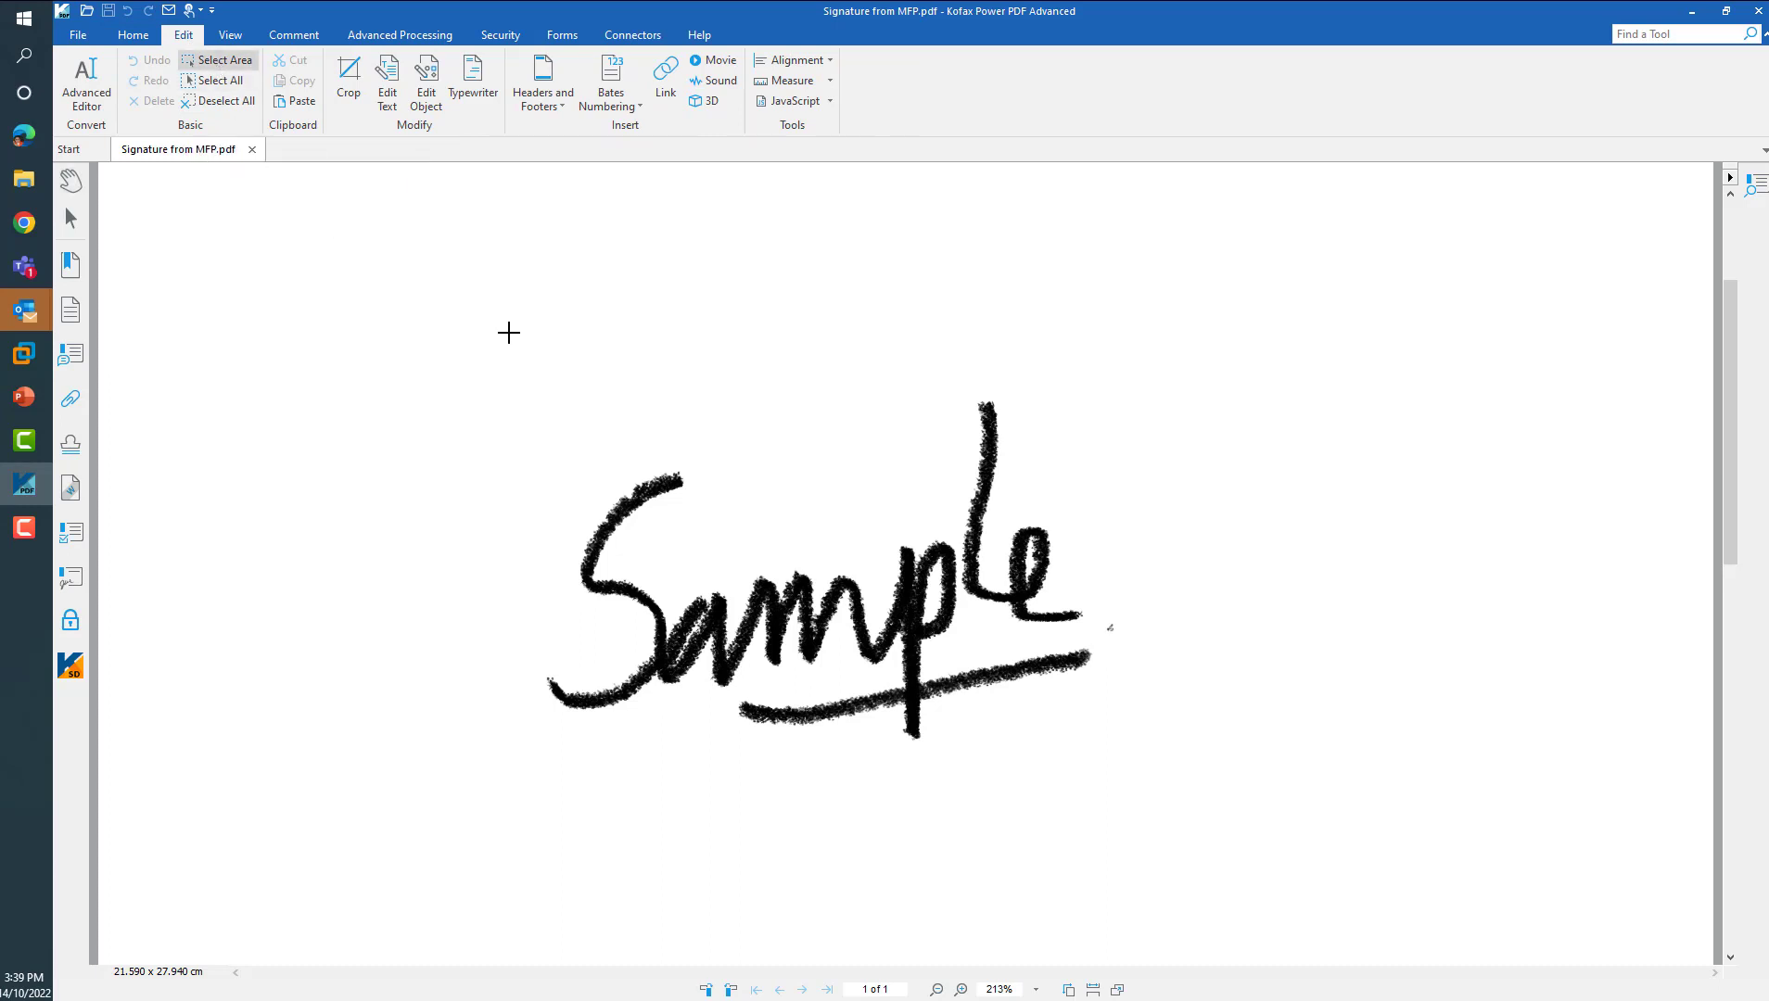
drag(509, 333, 1151, 788)
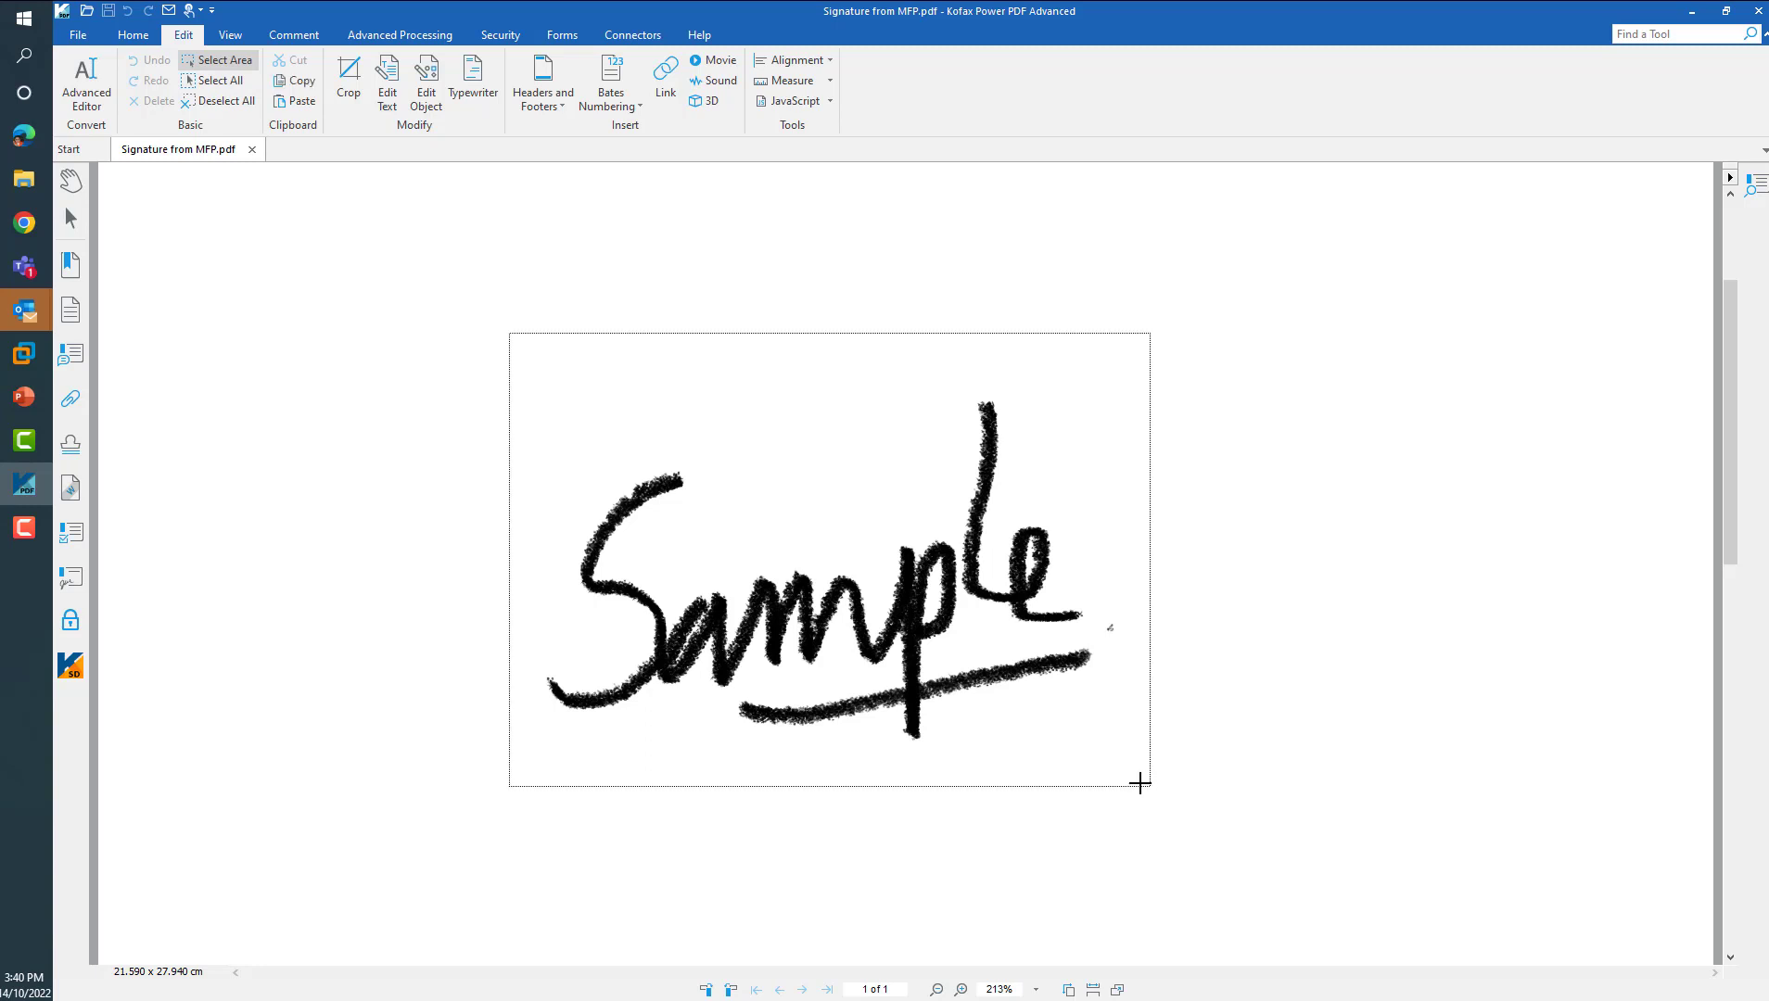
right_click(1140, 785)
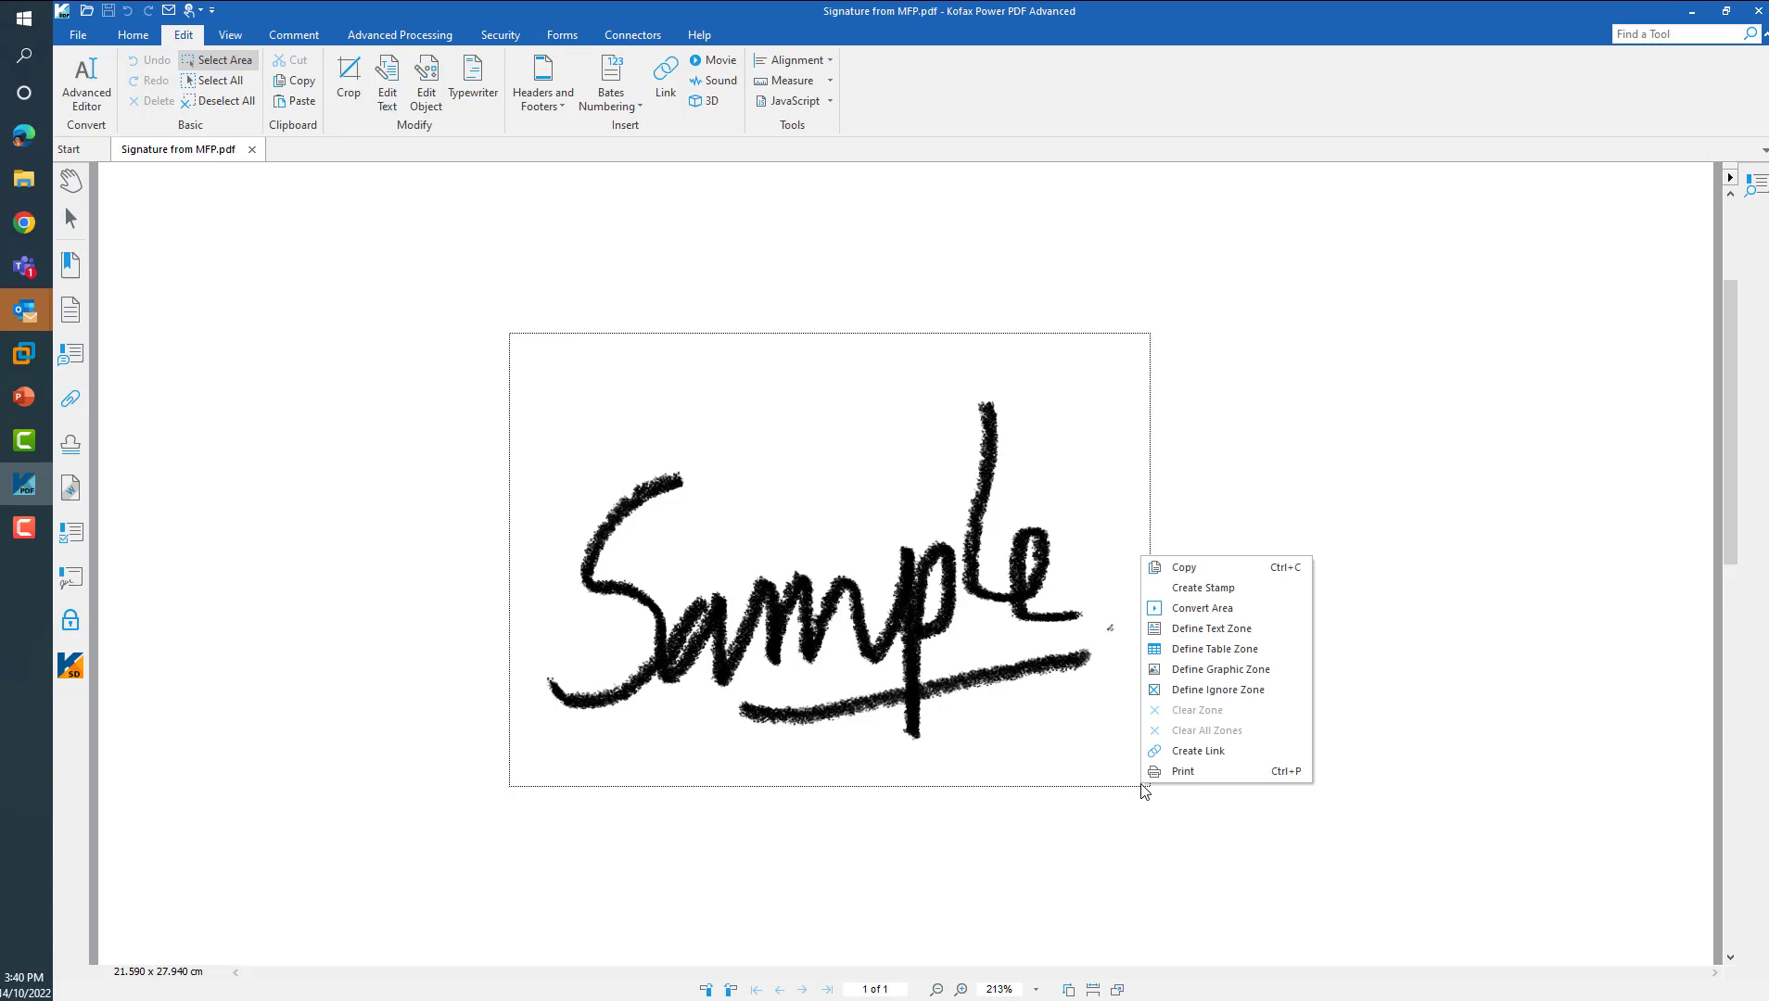
click(1227, 594)
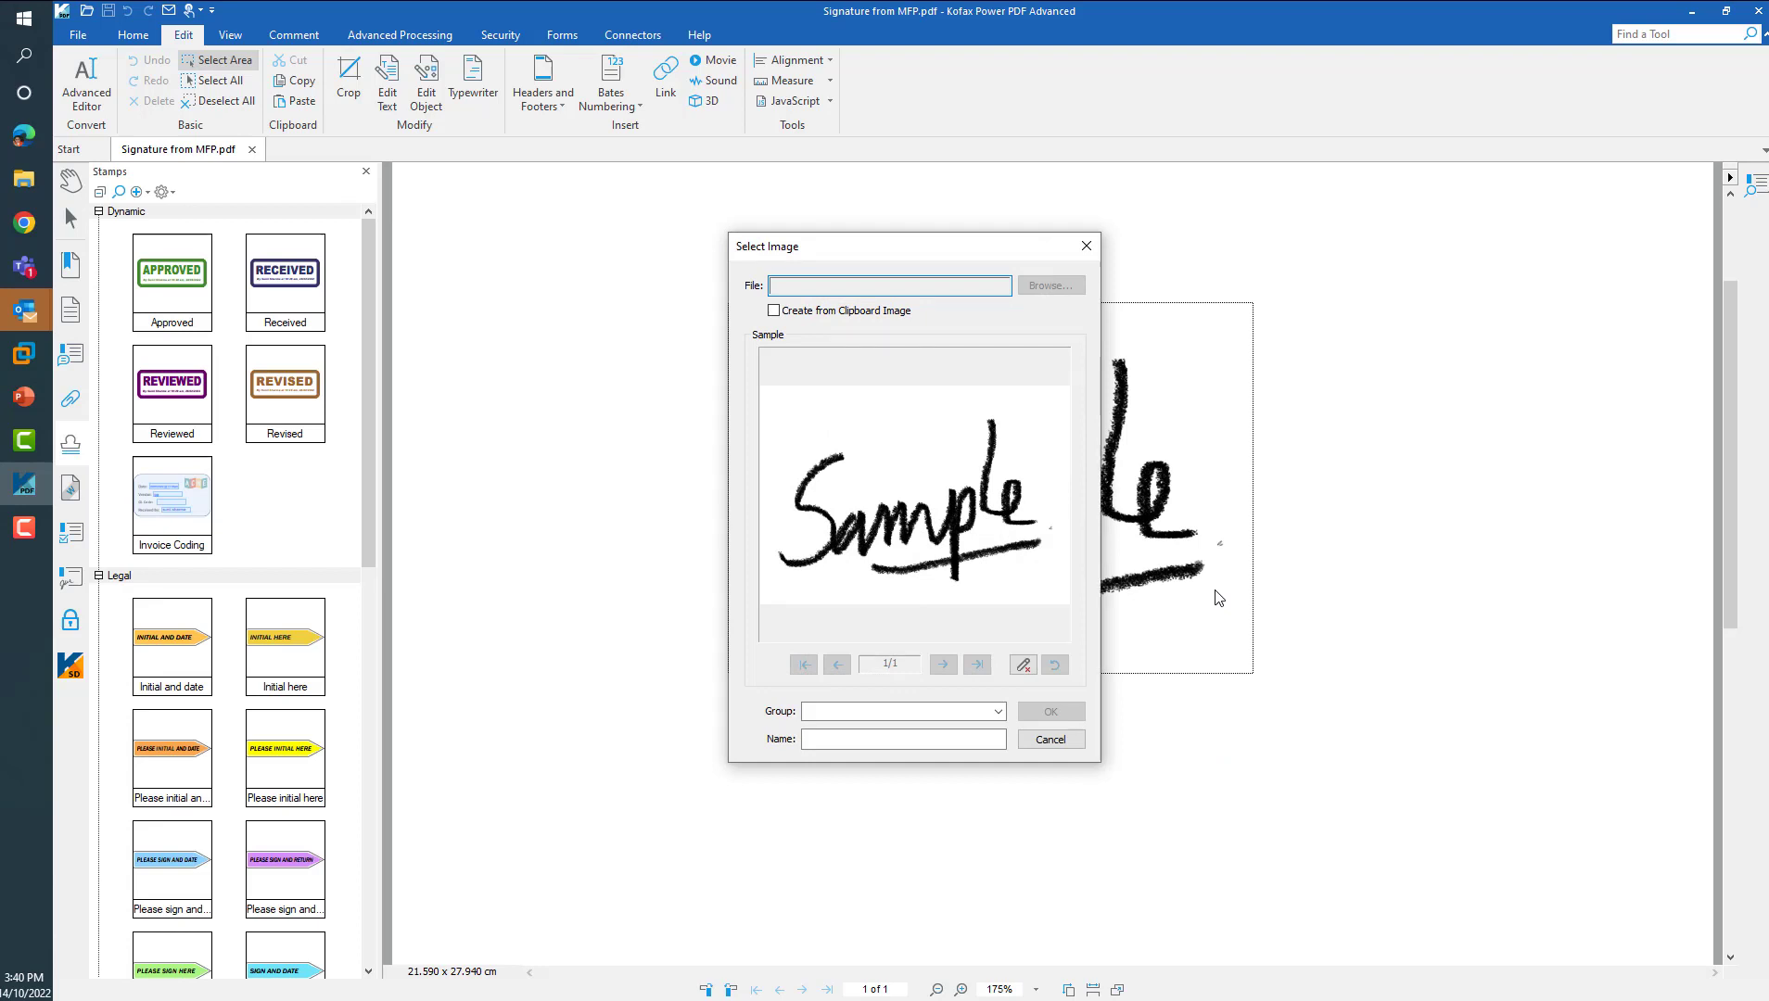
Erase the stray speck, save the stamp as 'Sample2' in the Standard group, and close the document.
click(1024, 665)
click(1030, 578)
click(997, 712)
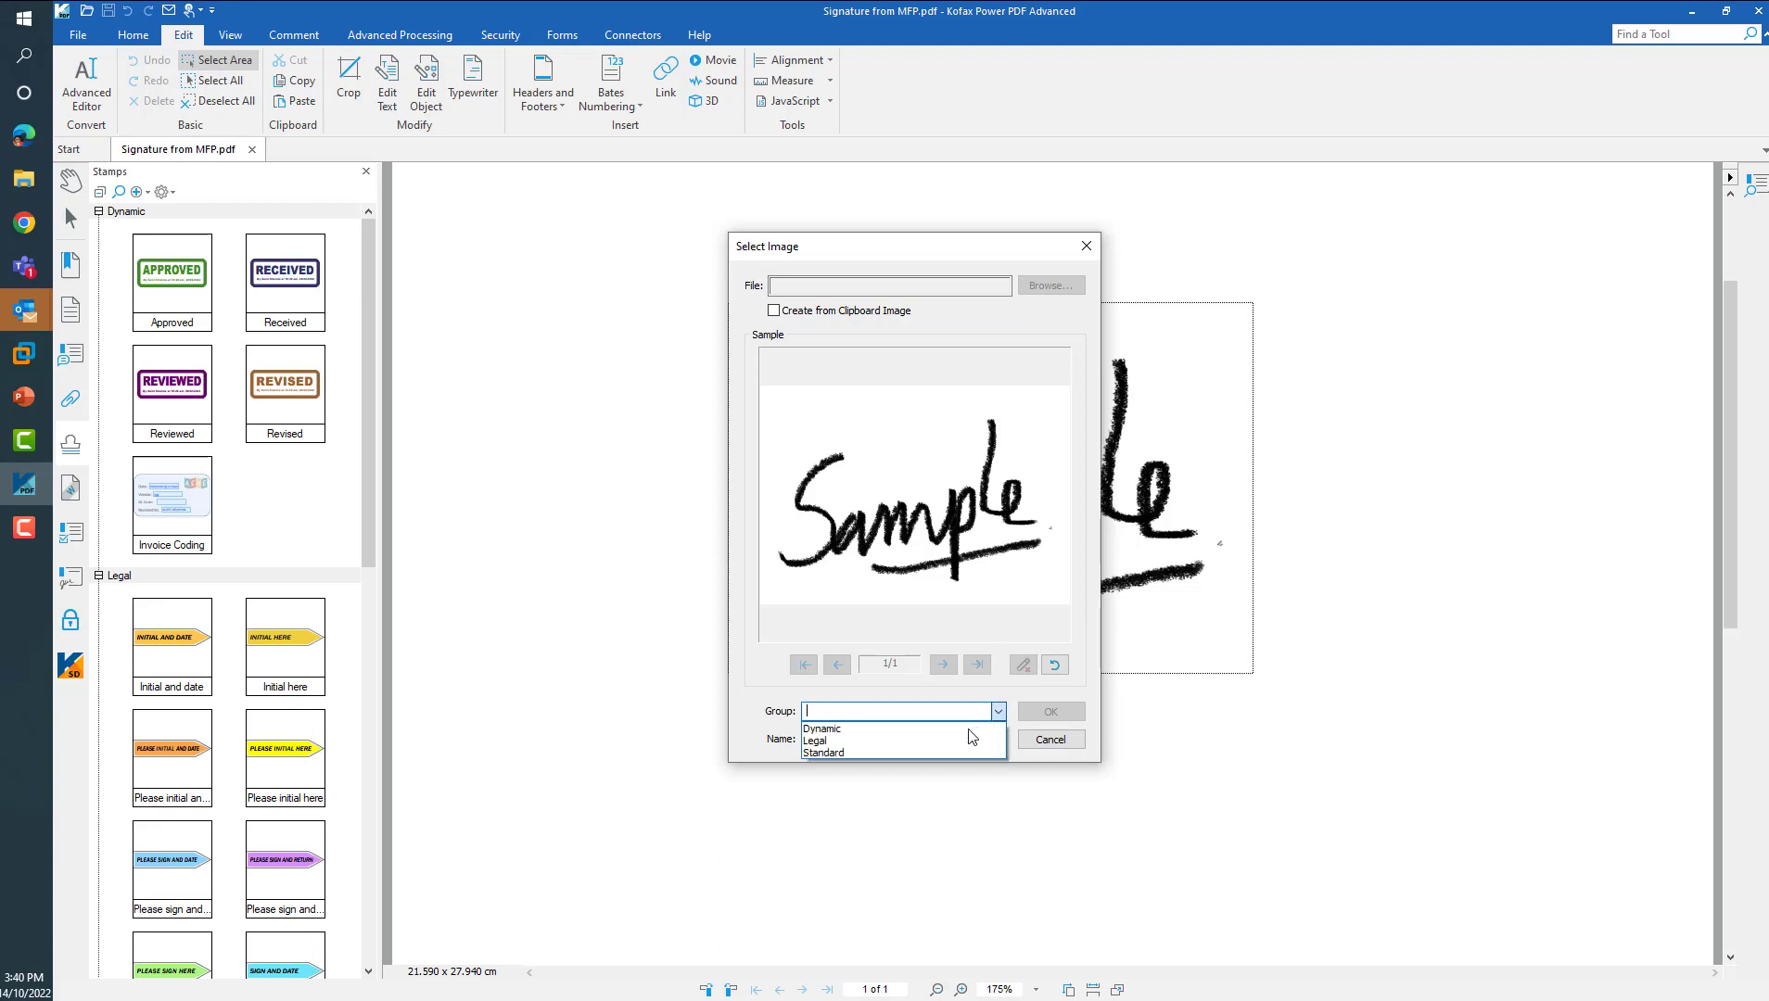
click(924, 752)
click(922, 739)
text(S)
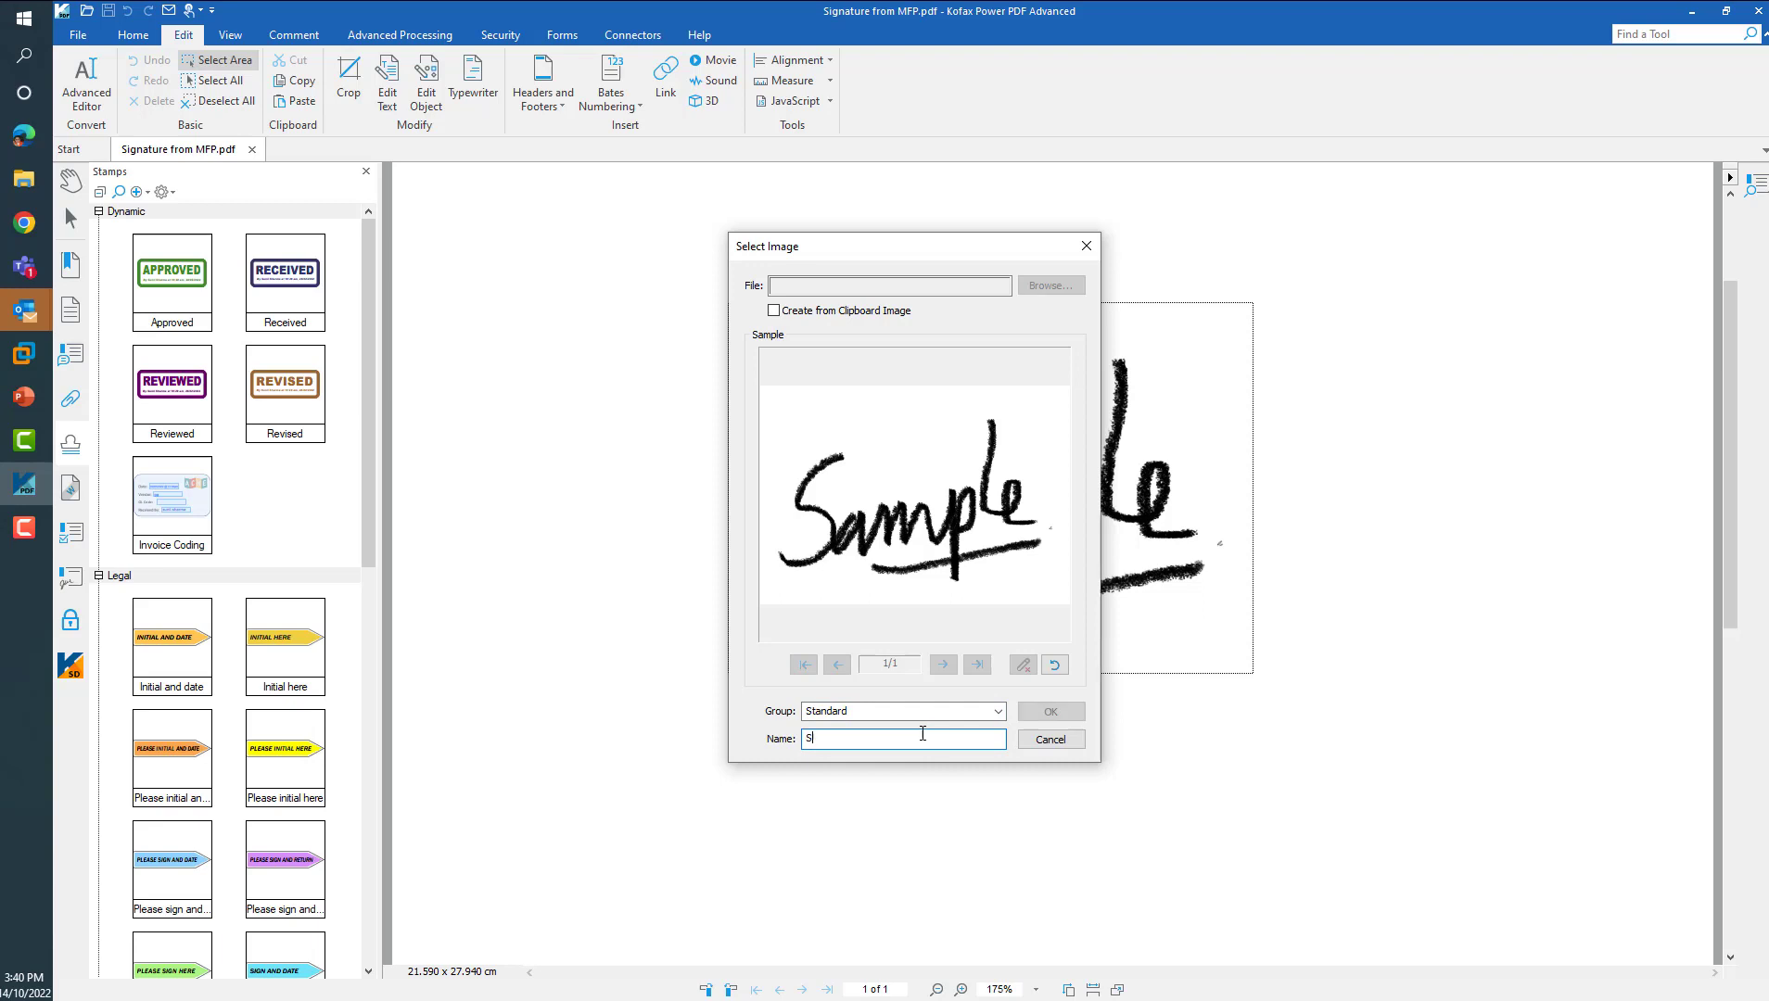
text(ample2)
click(1050, 712)
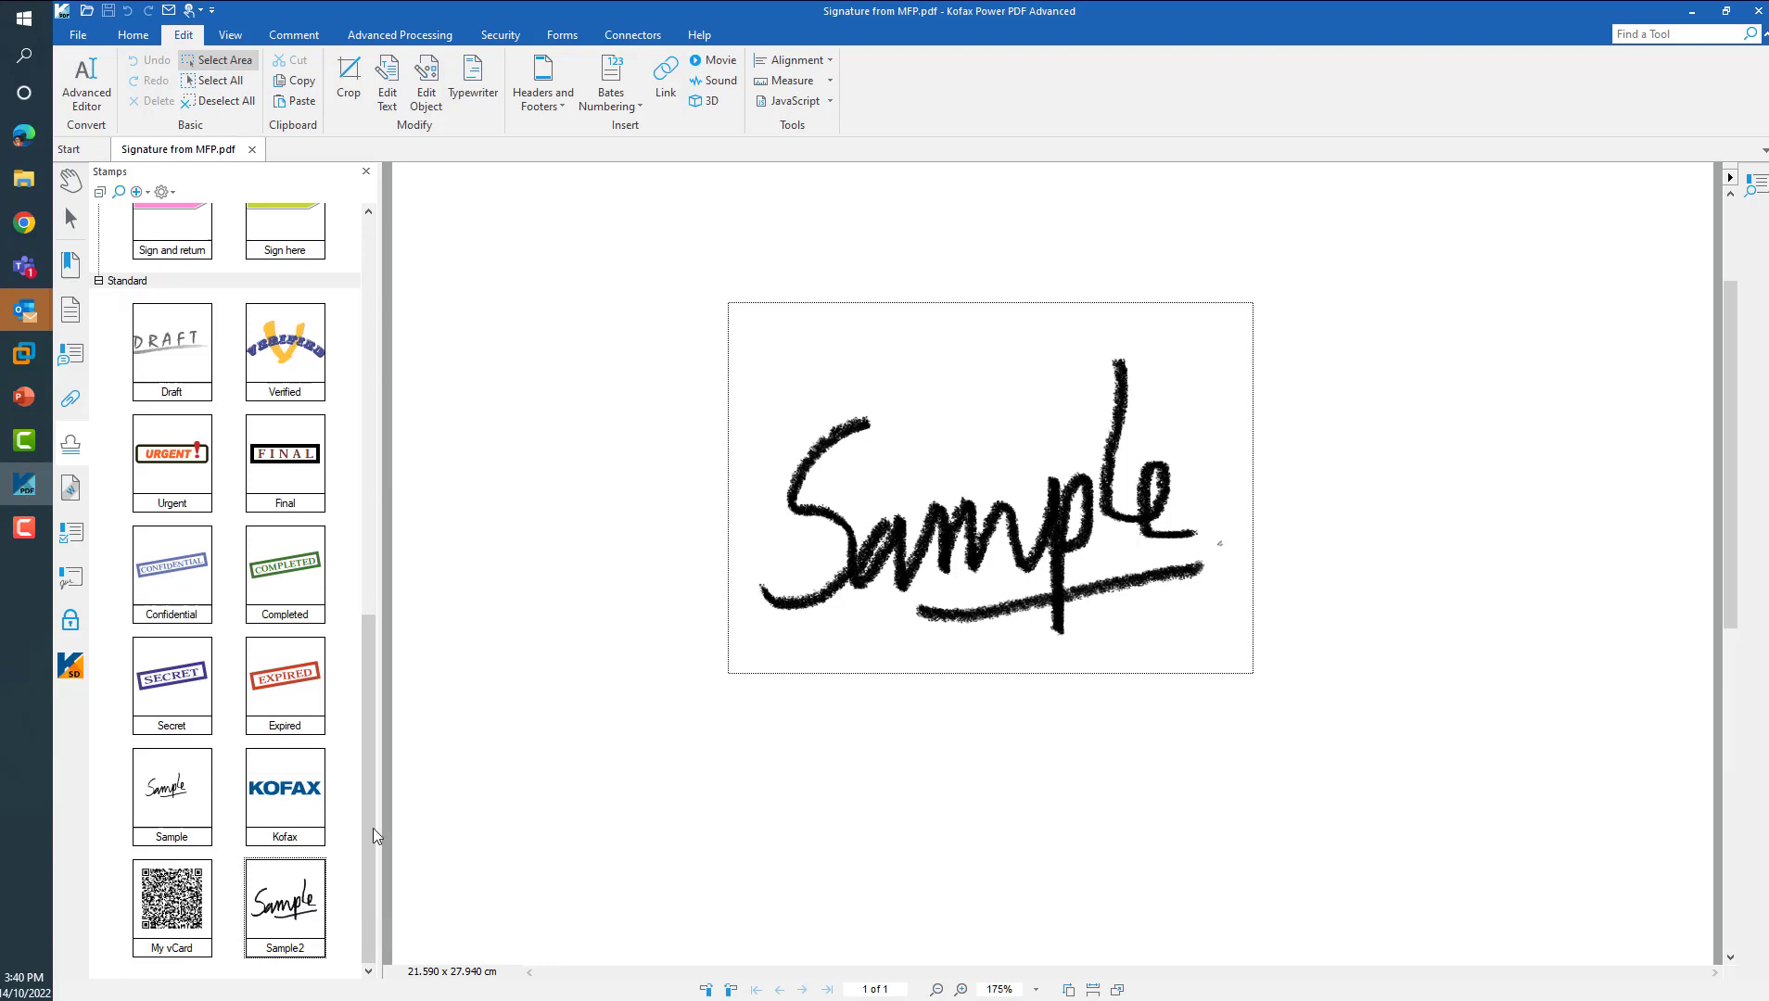
click(251, 150)
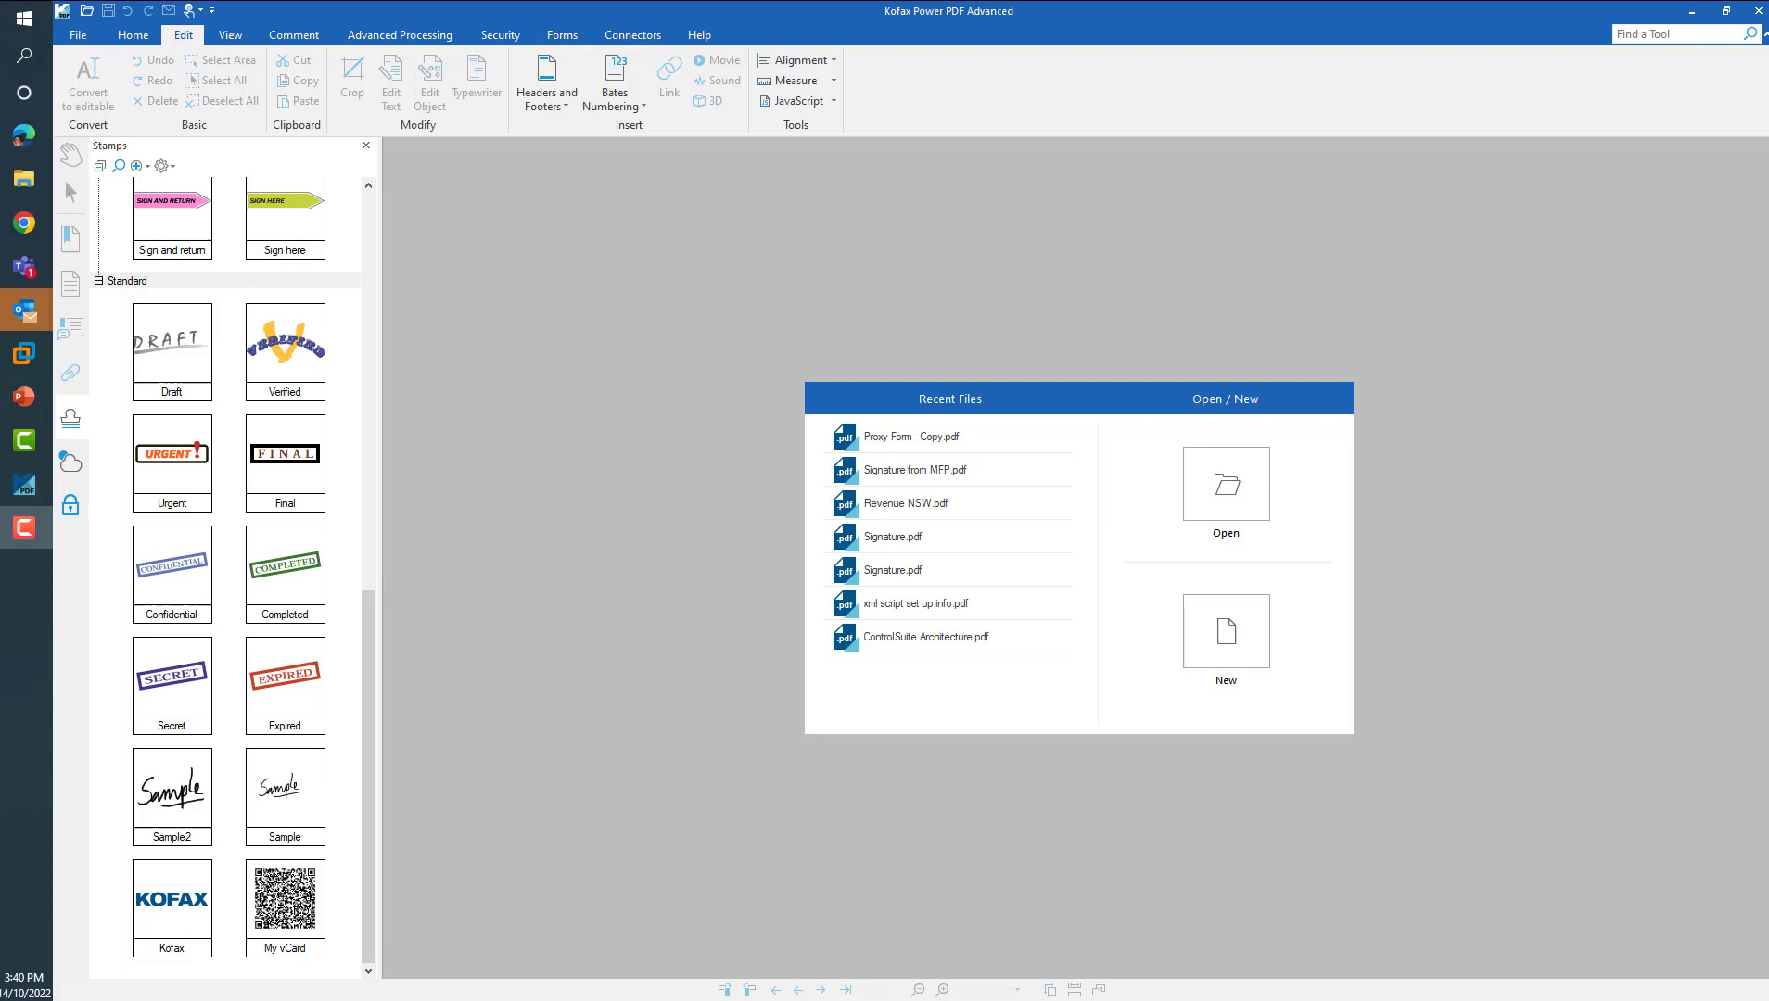
Open Proxy Form - Copy.pdf and select the Sample2 stamp from the Stamps panel.
click(876, 436)
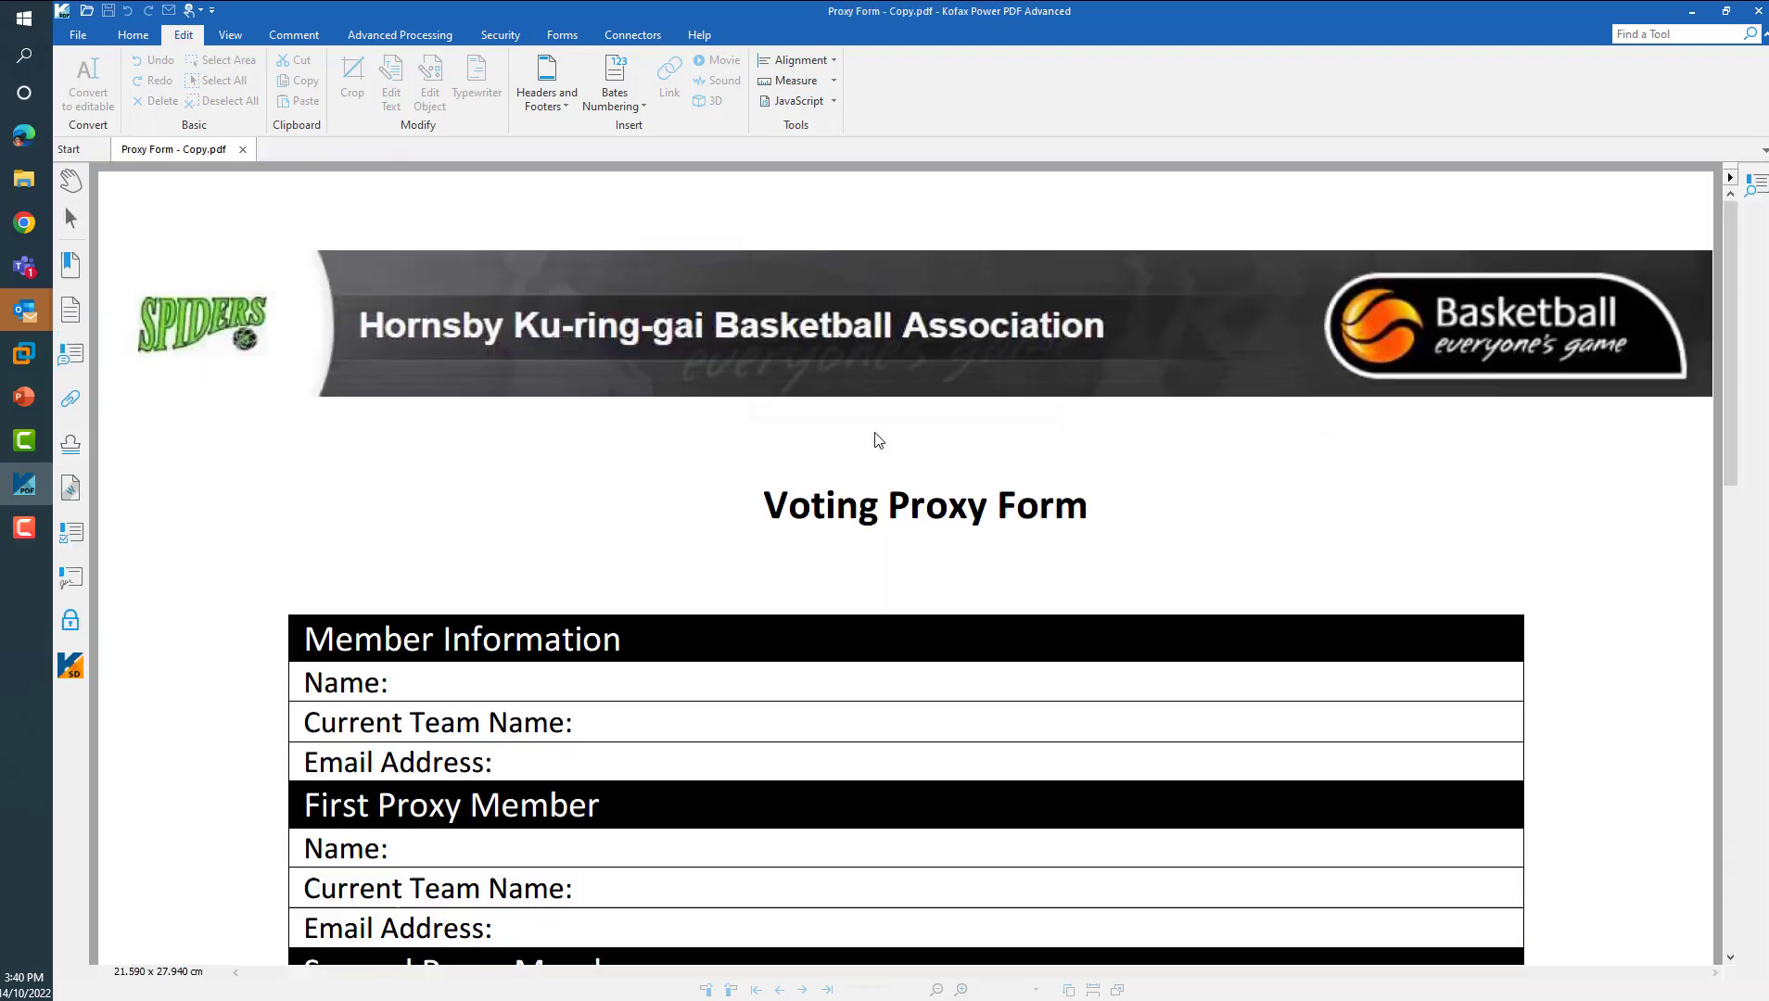
scroll(753, 584, down, 10)
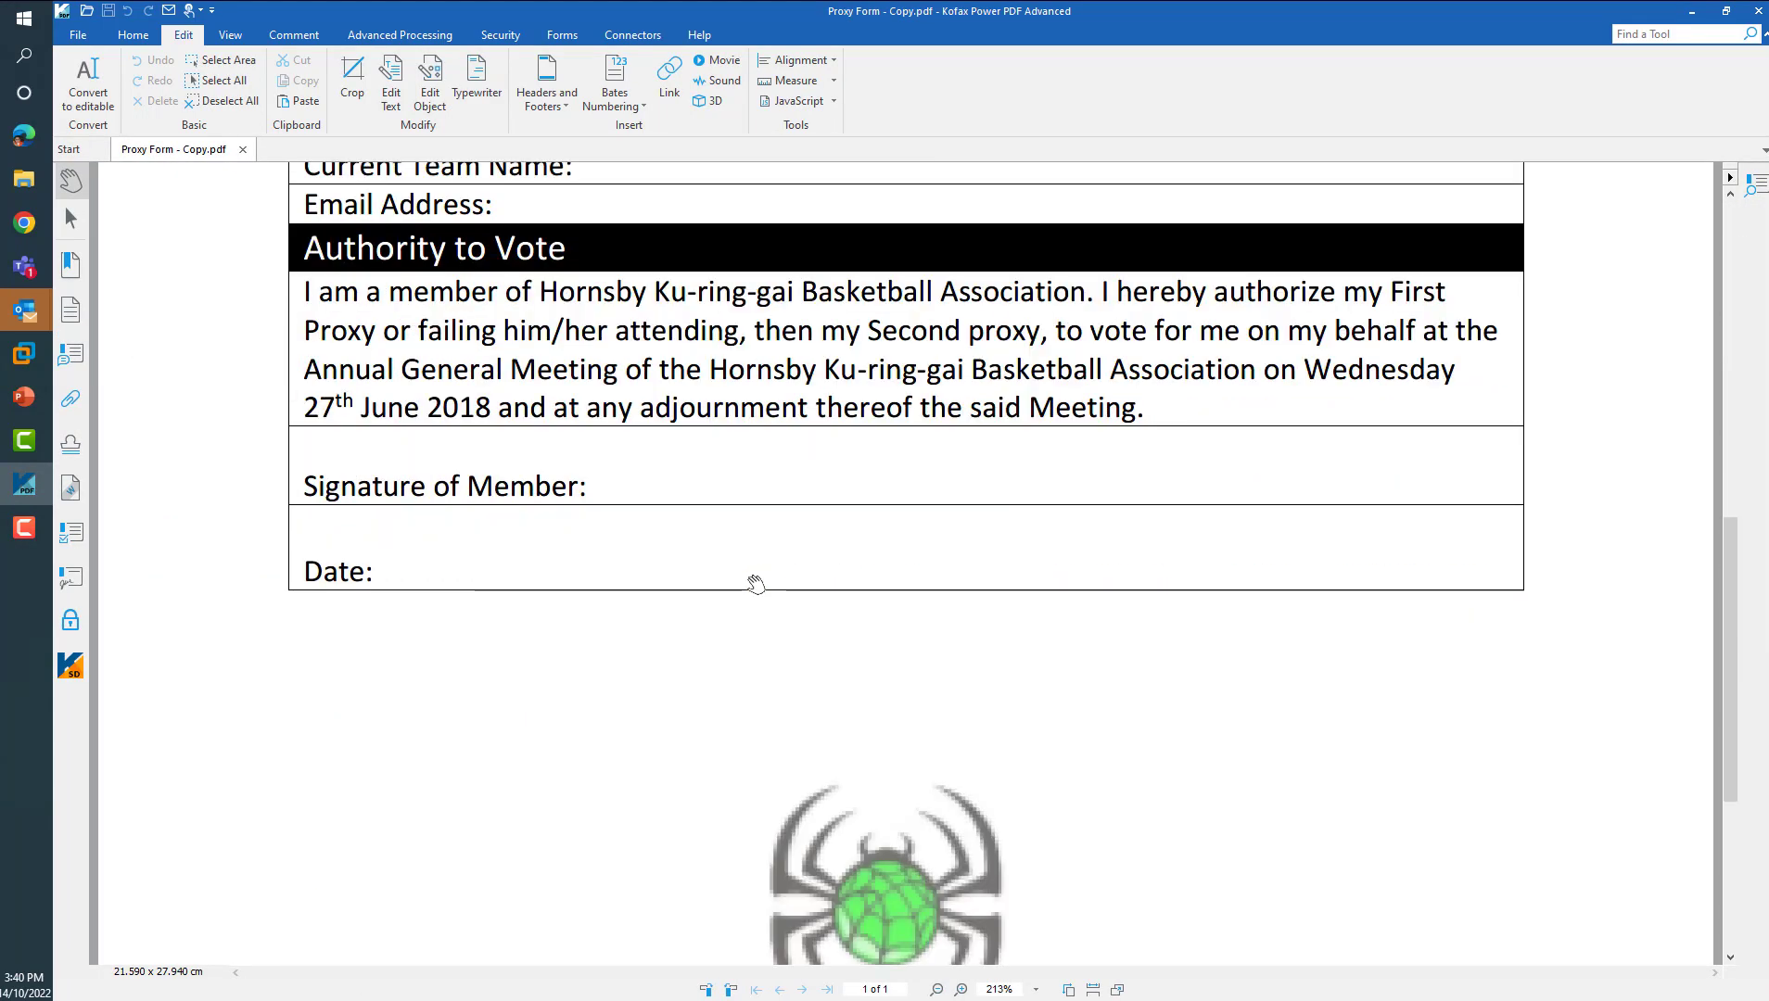
click(71, 444)
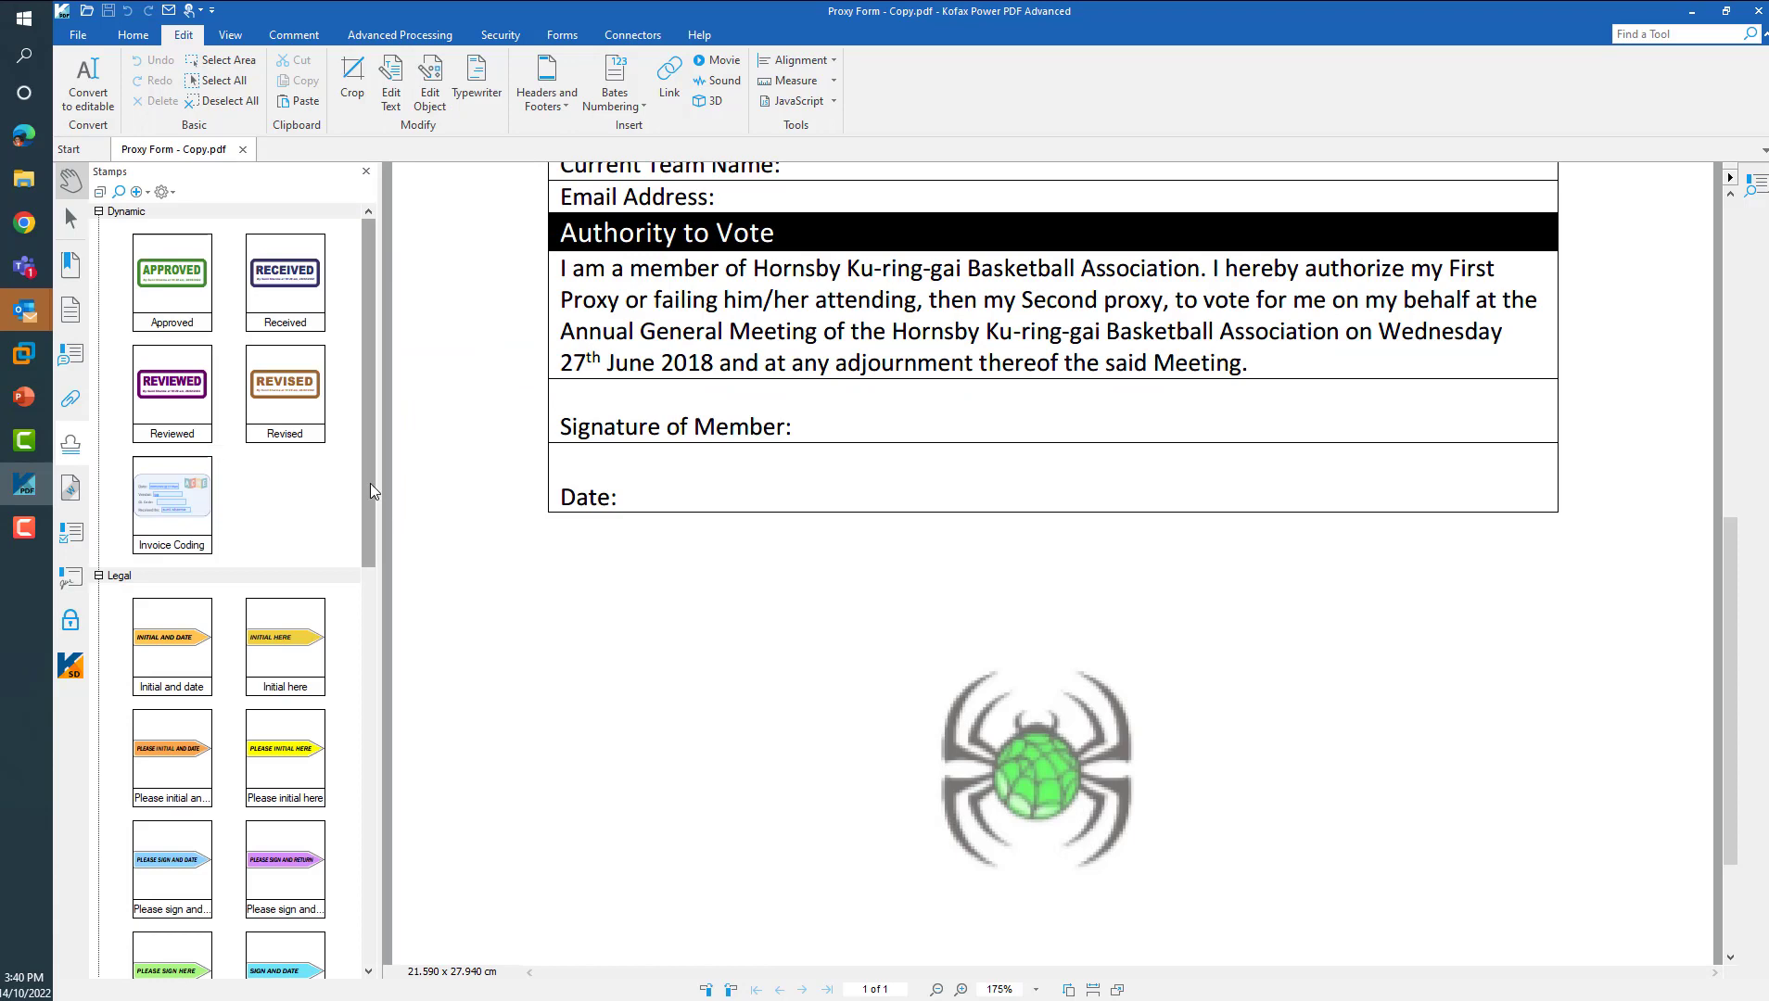
drag(370, 484, 369, 888)
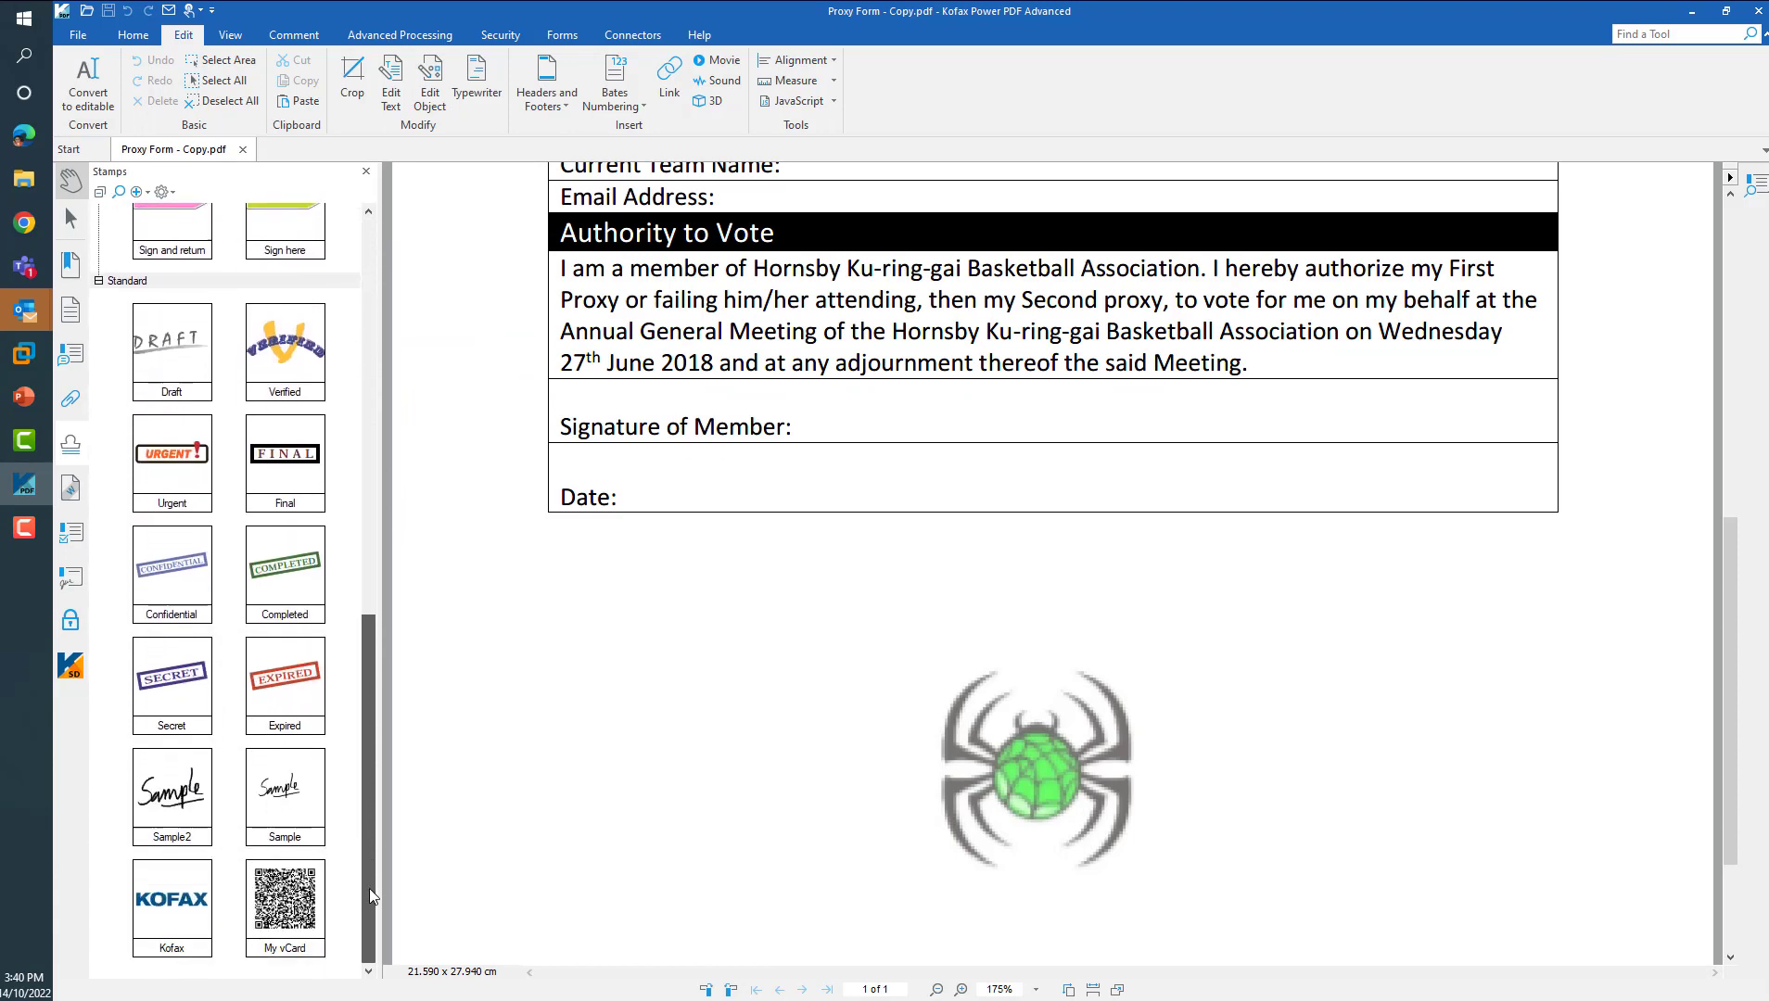
click(191, 807)
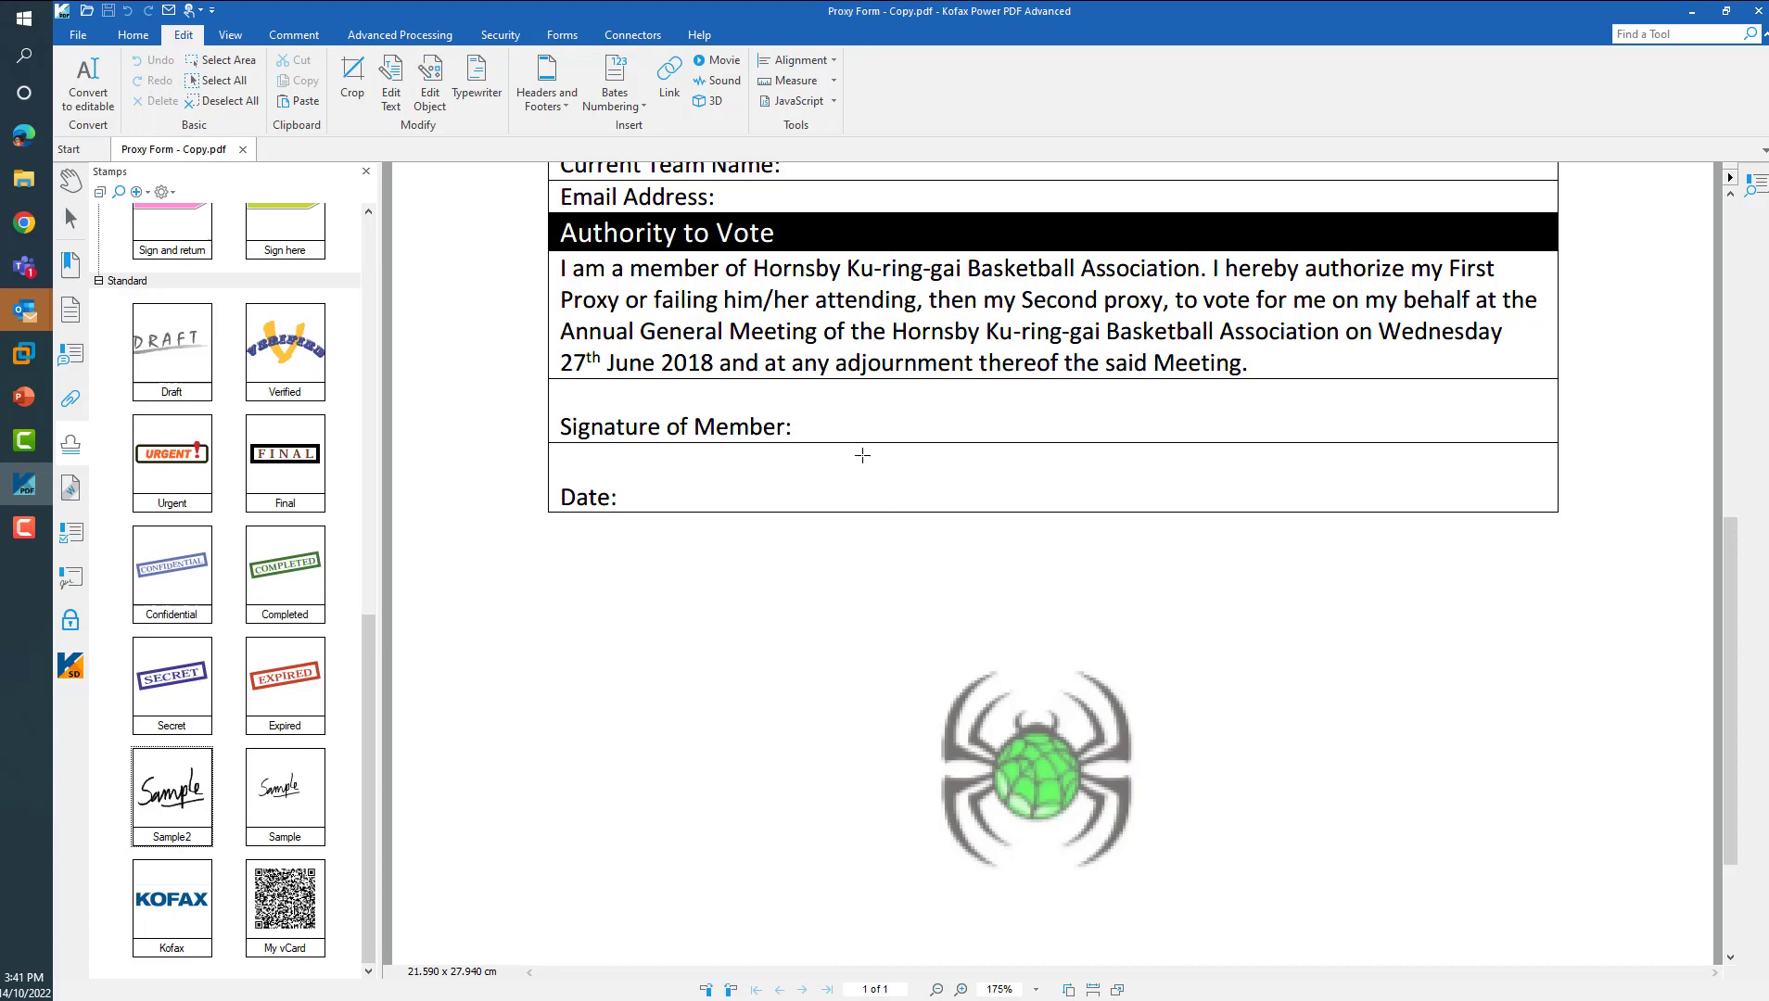
Stamp Sample2 beside Signature of Member and a larger signature right of the spider logo.
click(901, 383)
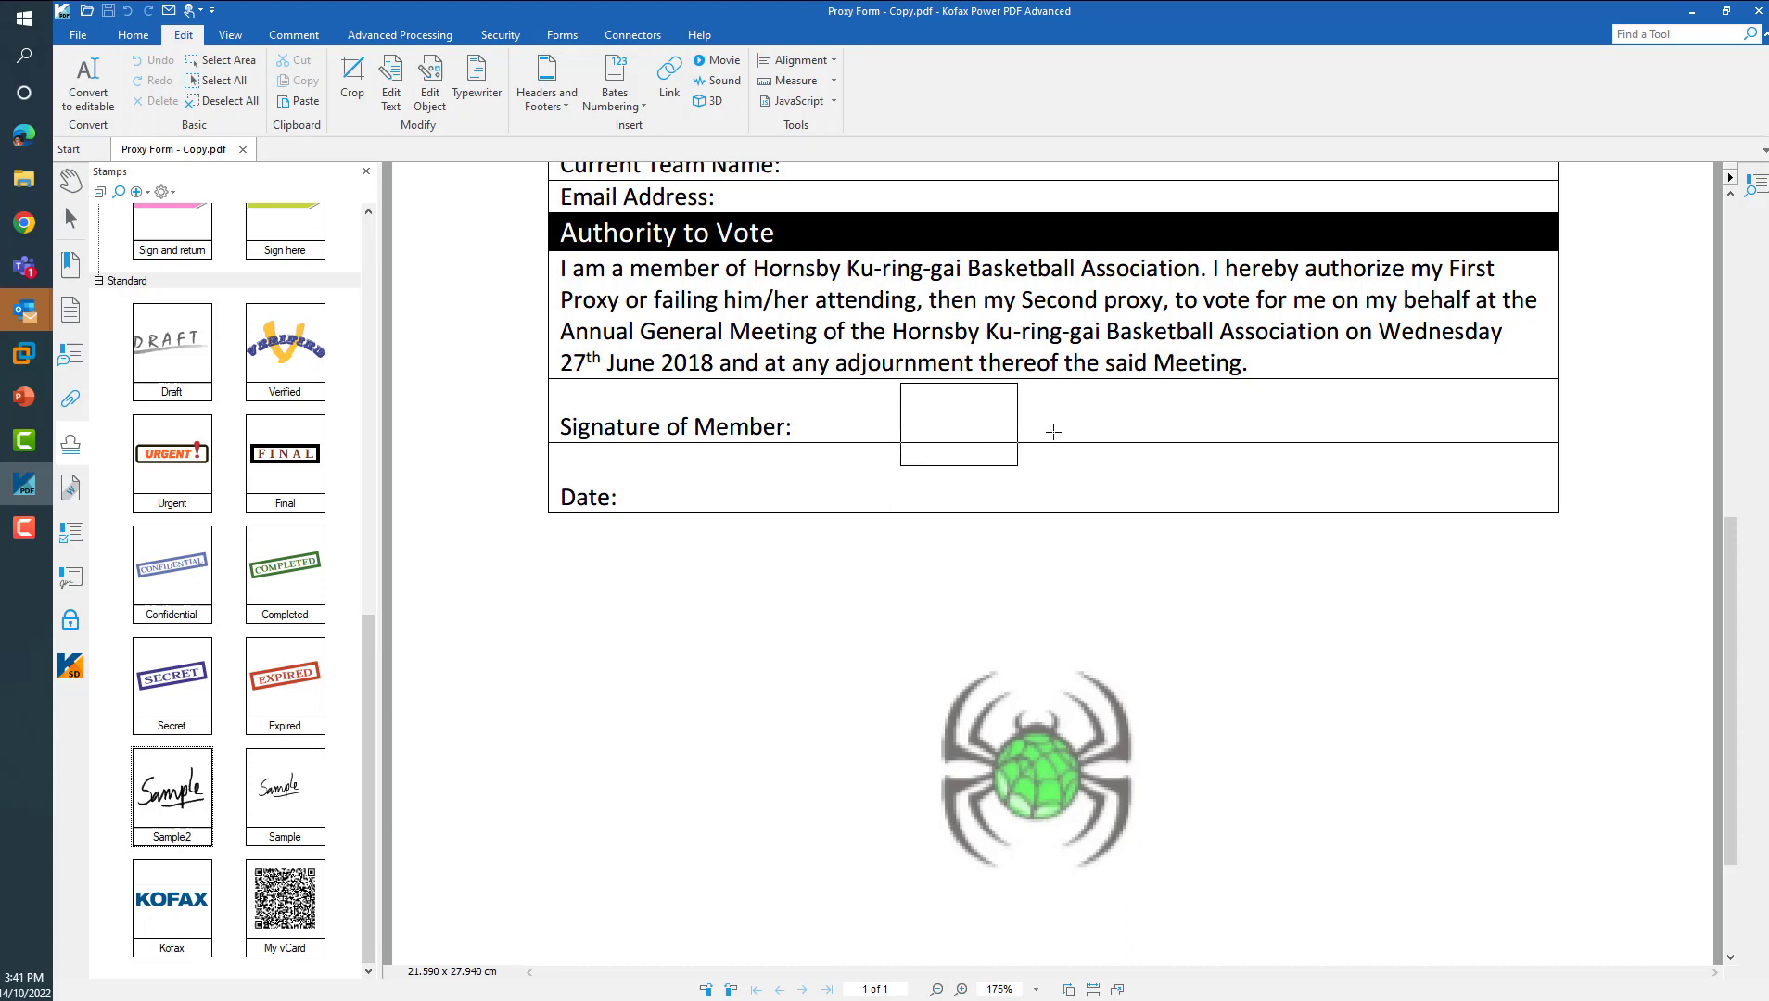
drag(1031, 429, 987, 413)
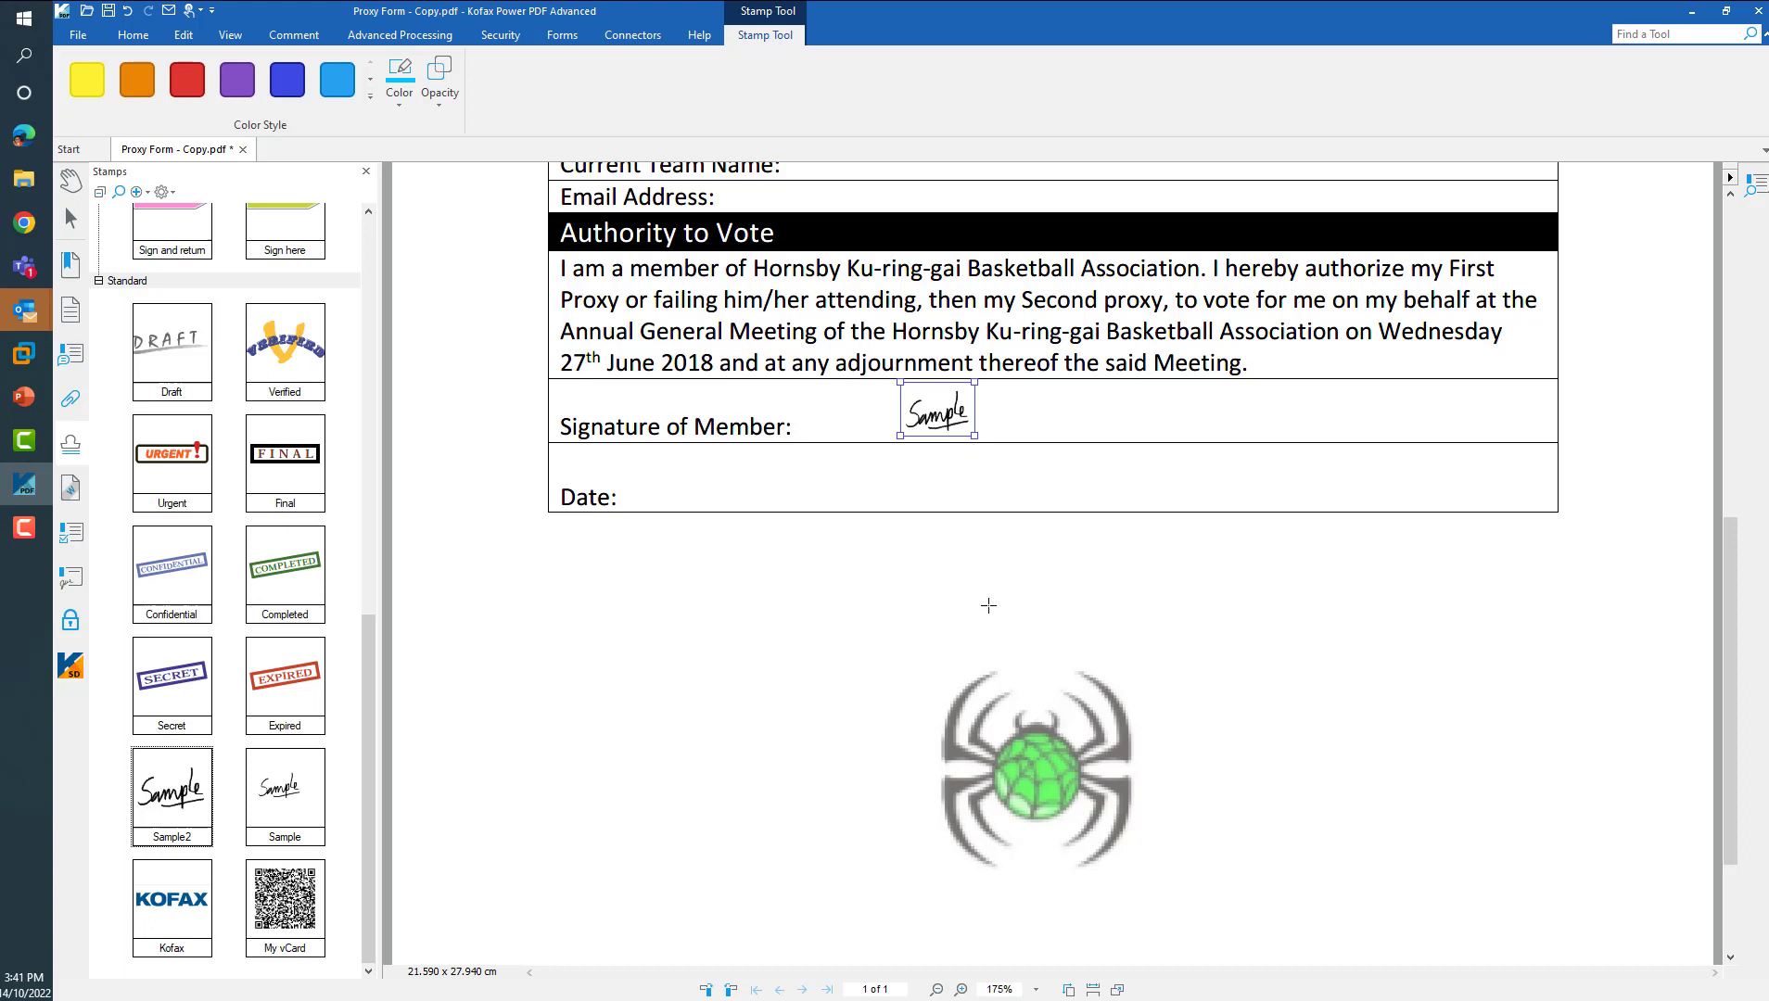
drag(1332, 624, 1542, 805)
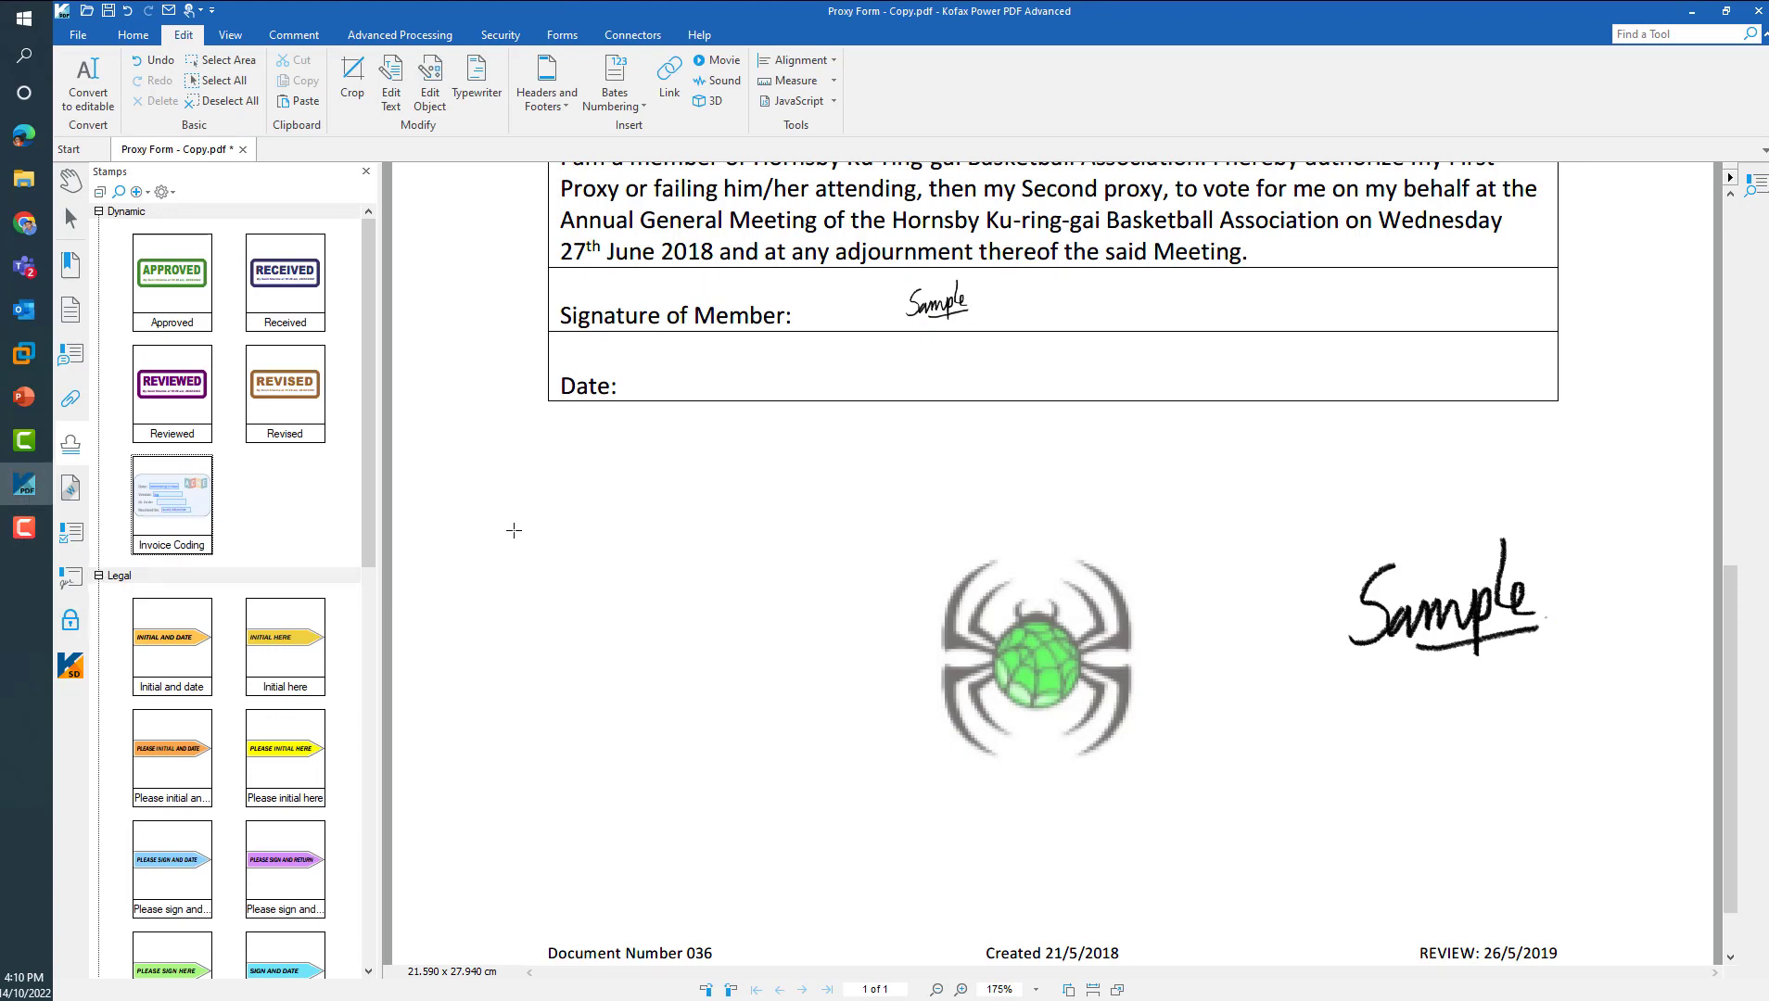
Place an Invoice Coding stamp with vendor Test and GL code 2345/345, then switch to the presentation.
drag(513, 531, 839, 716)
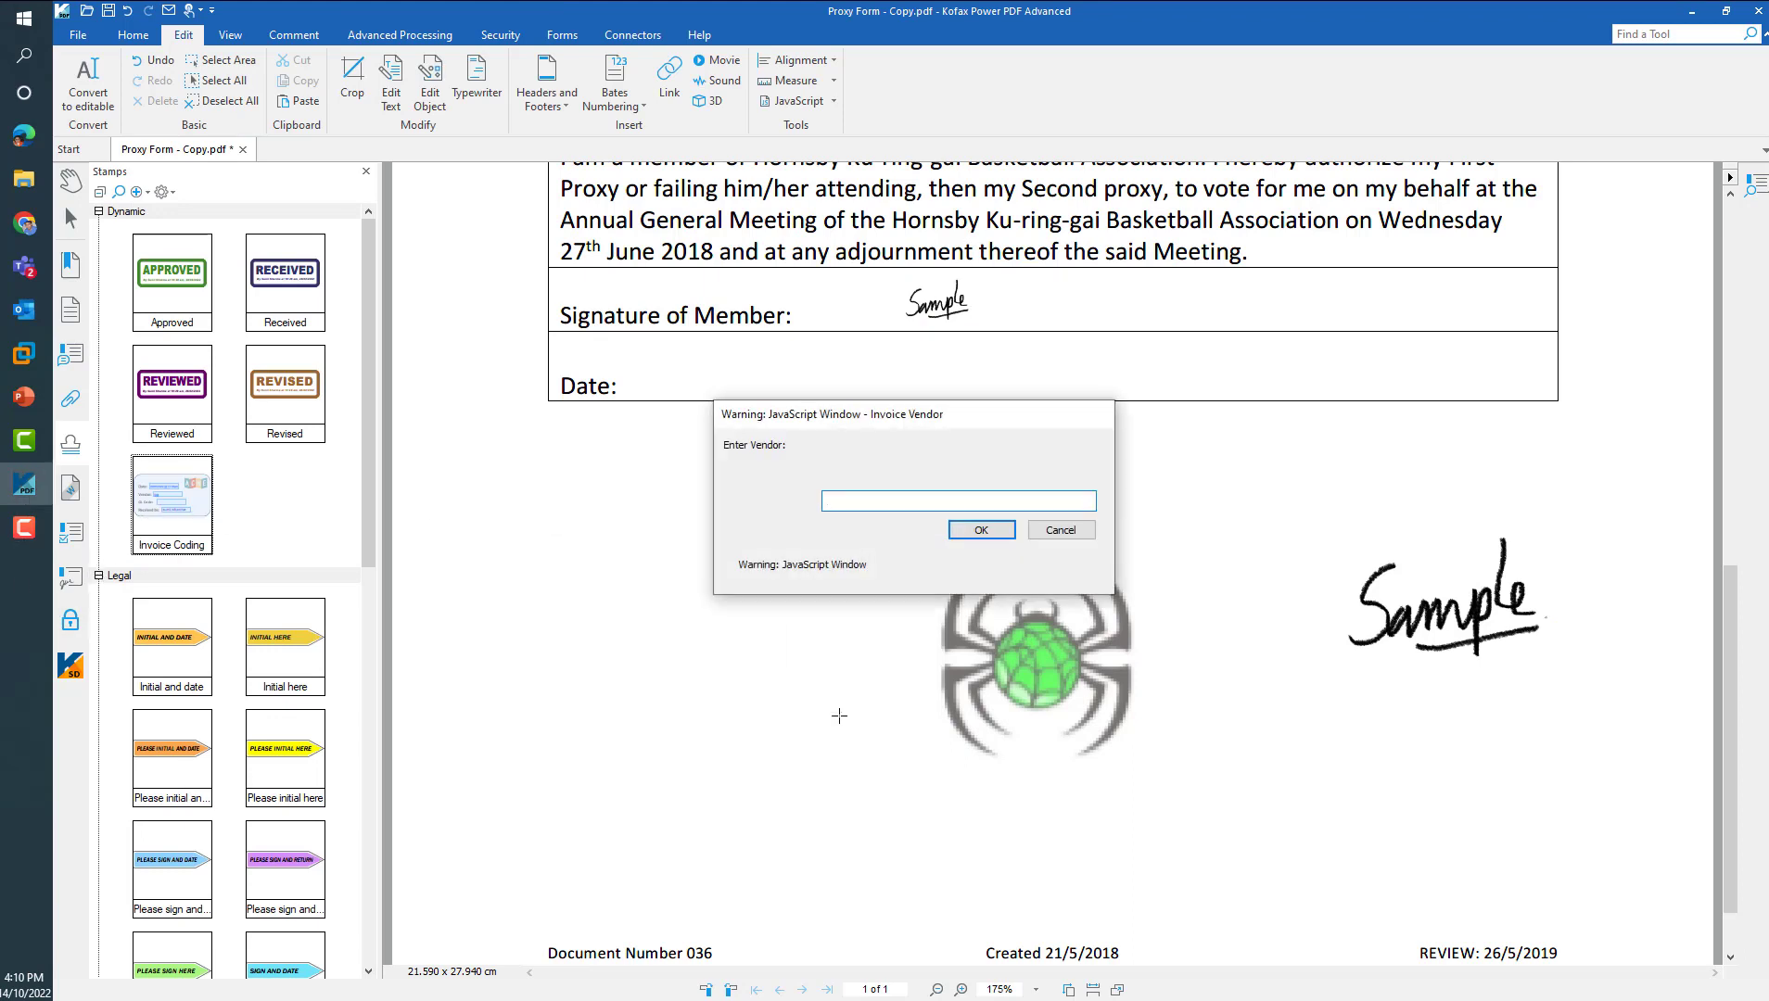
text(Test)
key(Return)
text(2345/)
text(345)
key(Return)
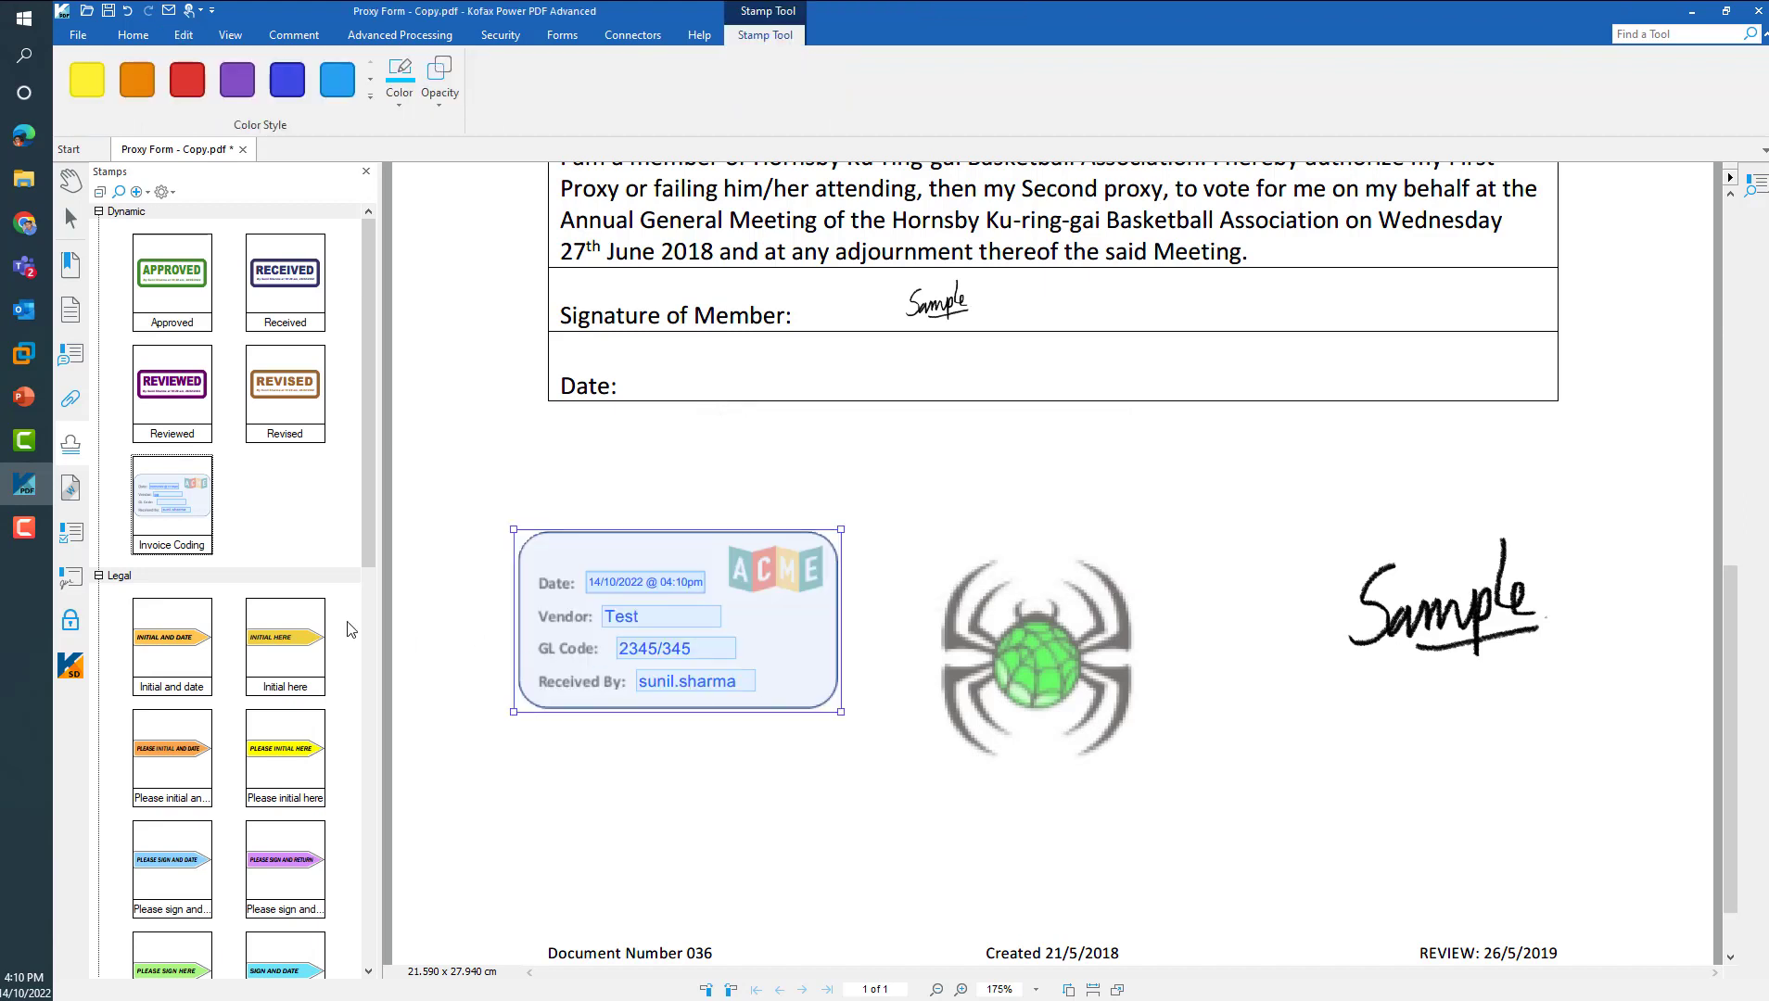
click(26, 399)
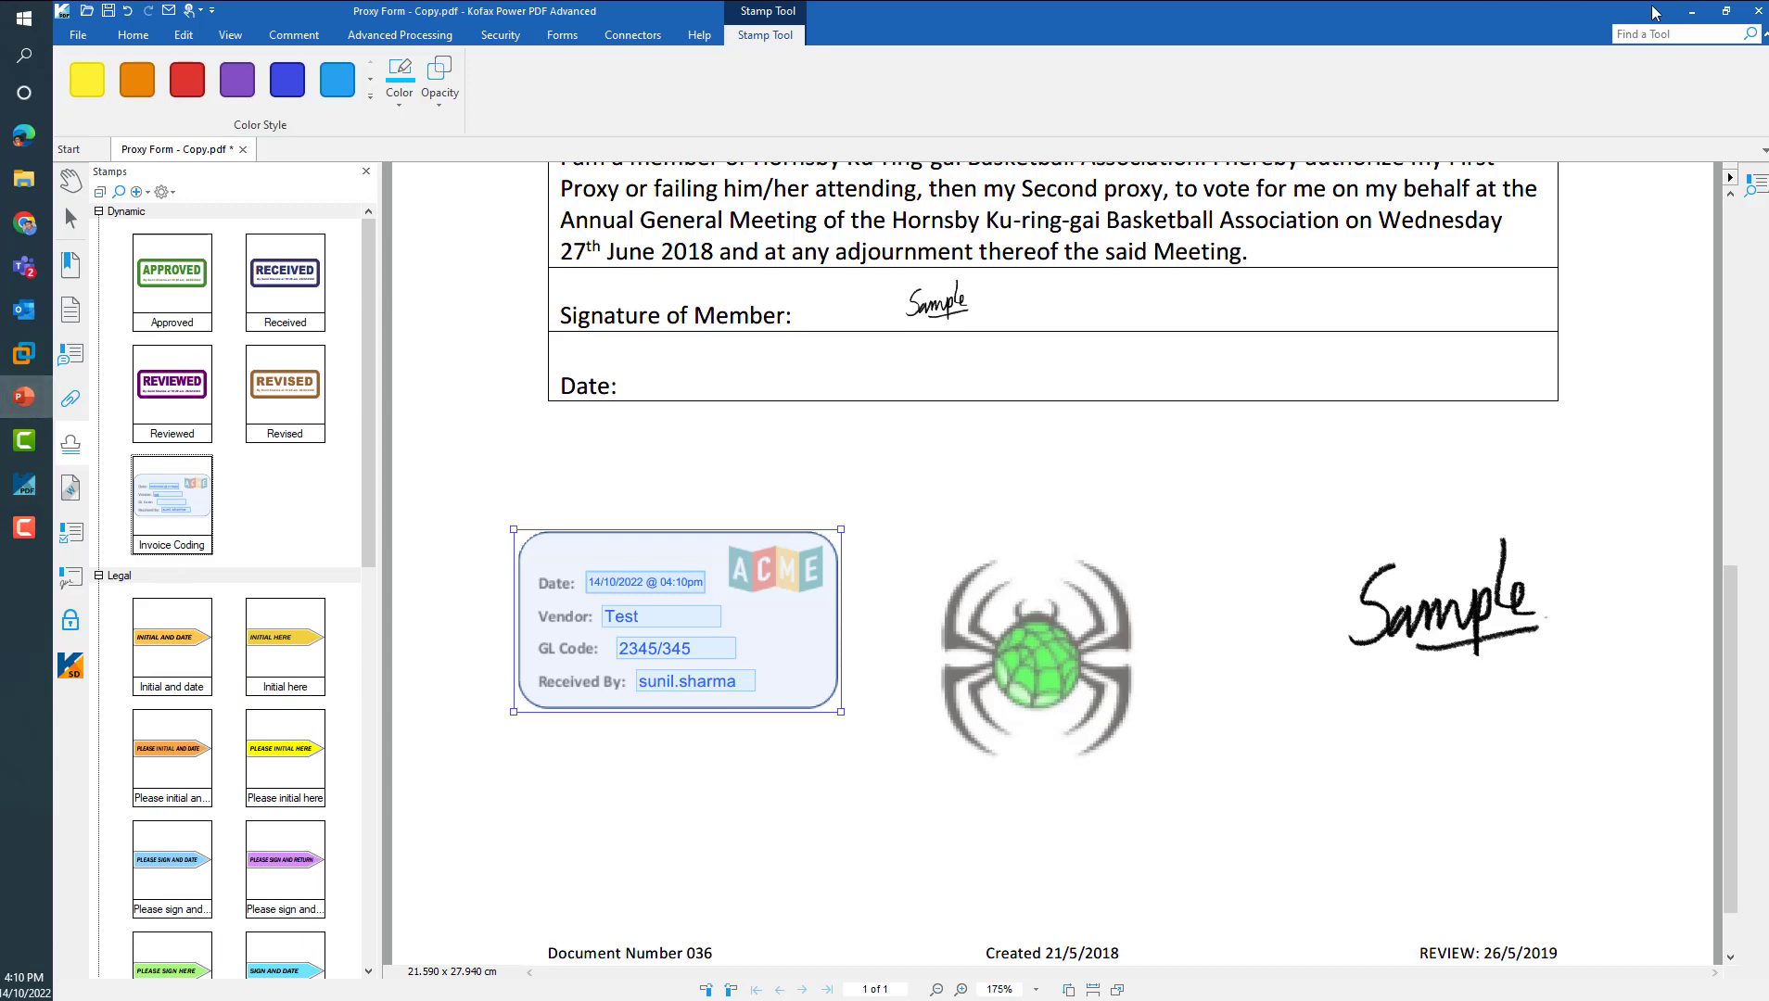